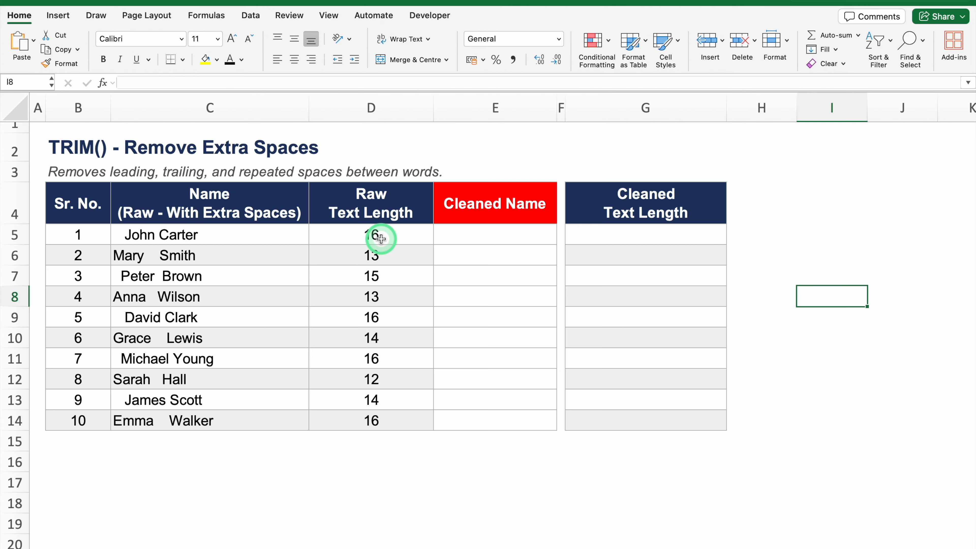
Enter the first person's name without the extra spaces in E5 by hand, and clear the cell again
left_click(477, 240)
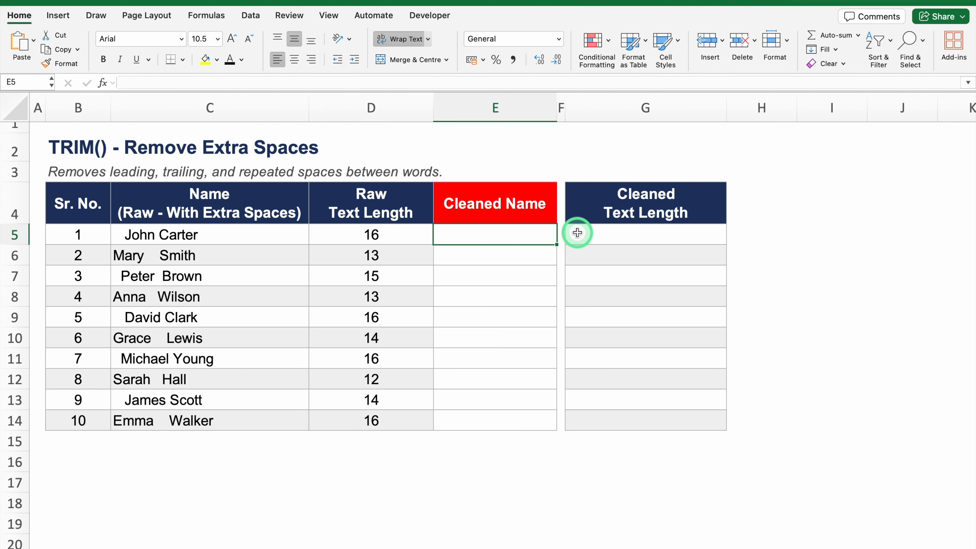
type("John Carter")
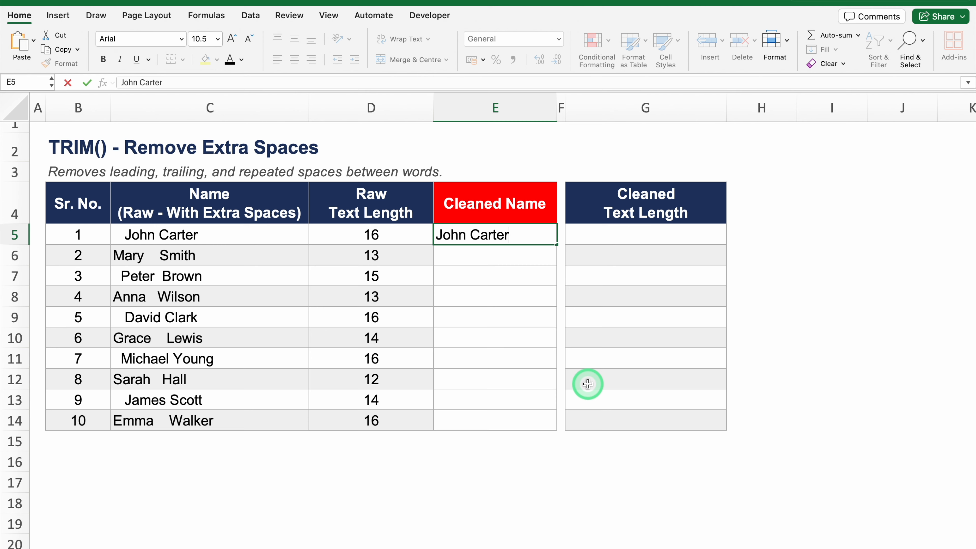
key("Return")
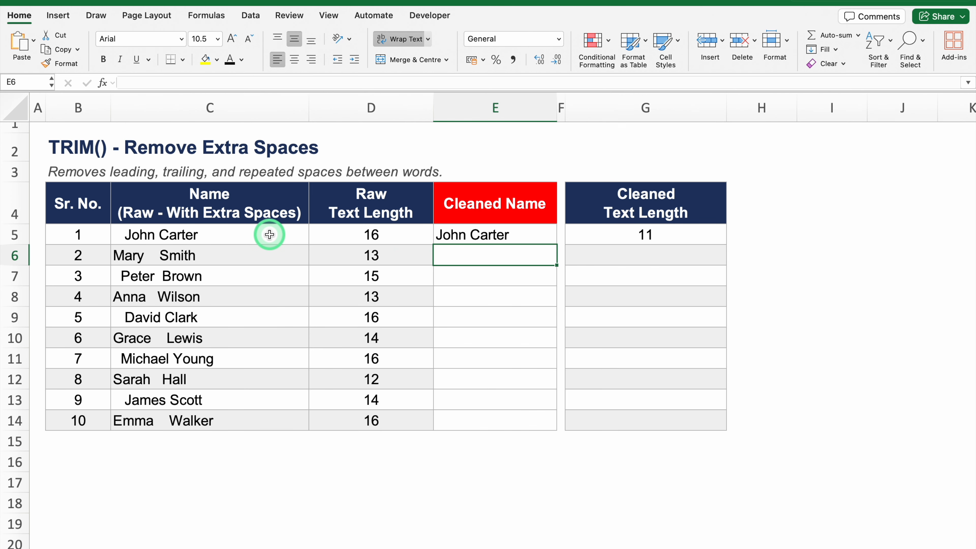
left_click(476, 236)
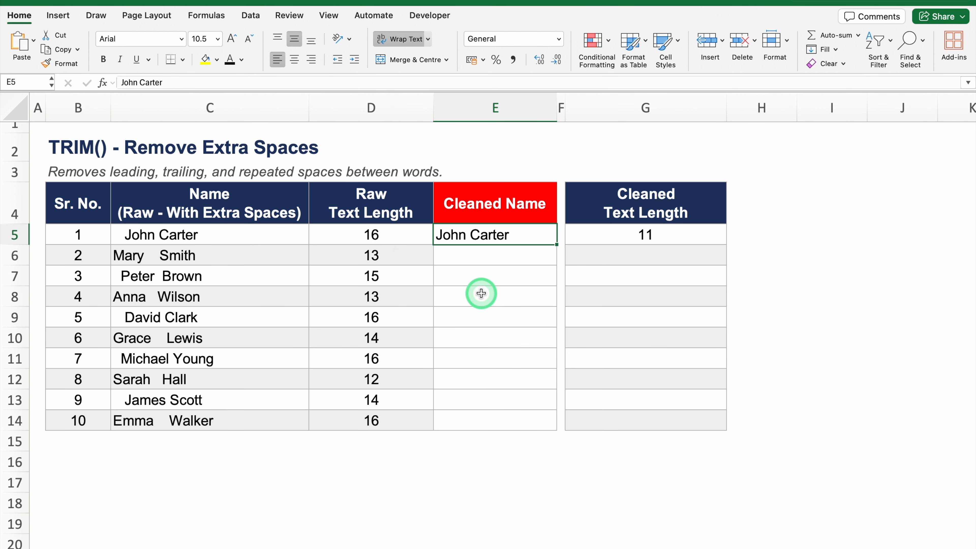
key("Delete")
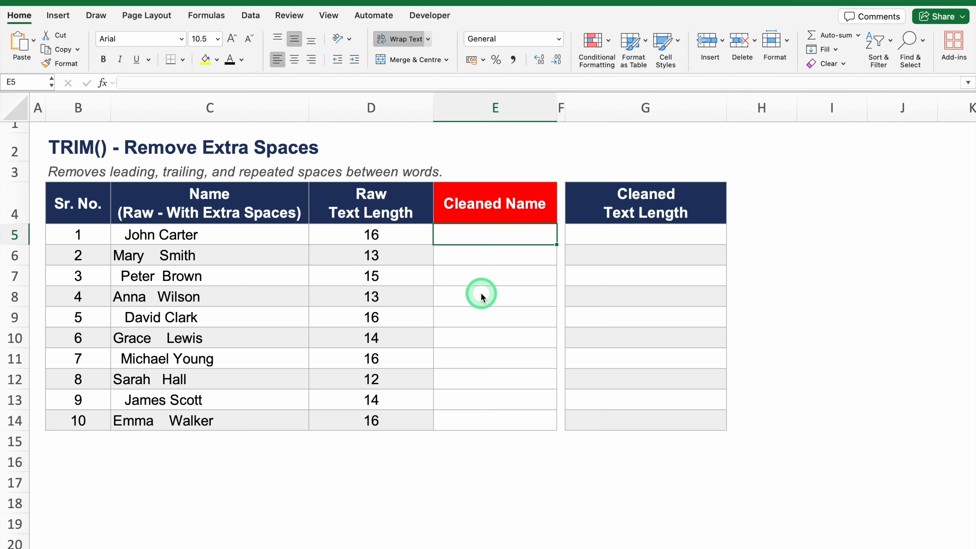
Enter the formula =TRIM(C5) in cell E5 of the Cleaned Name column
type("=")
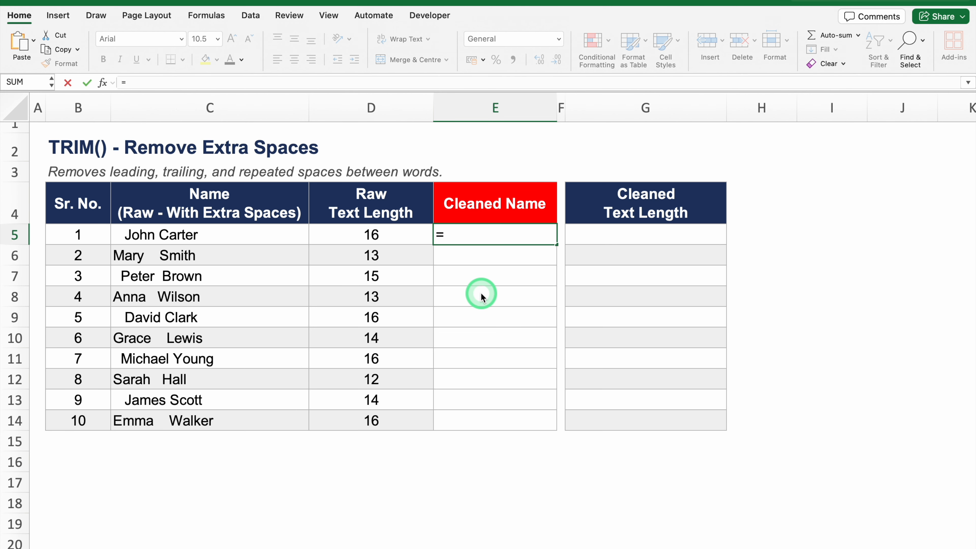
type("TRIM")
double_click(478, 267)
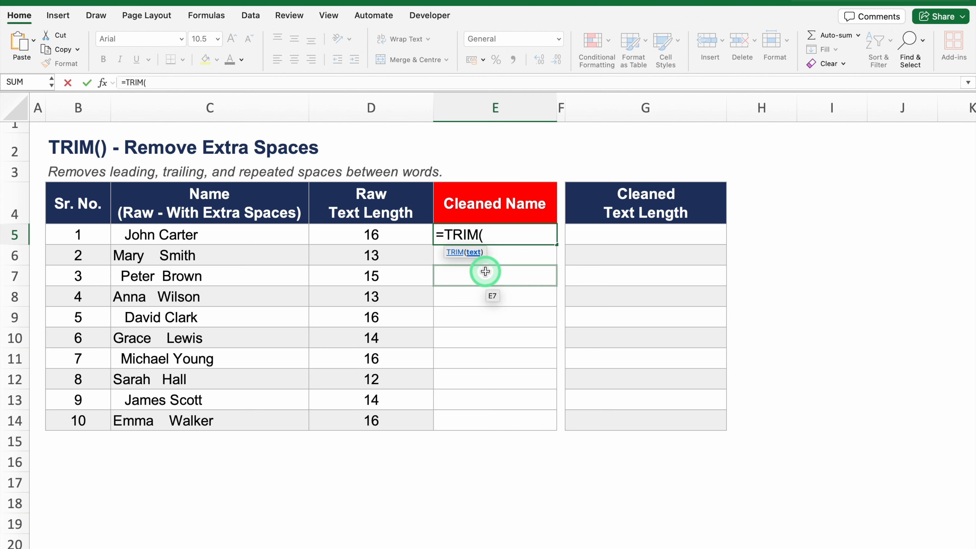
left_click(256, 239)
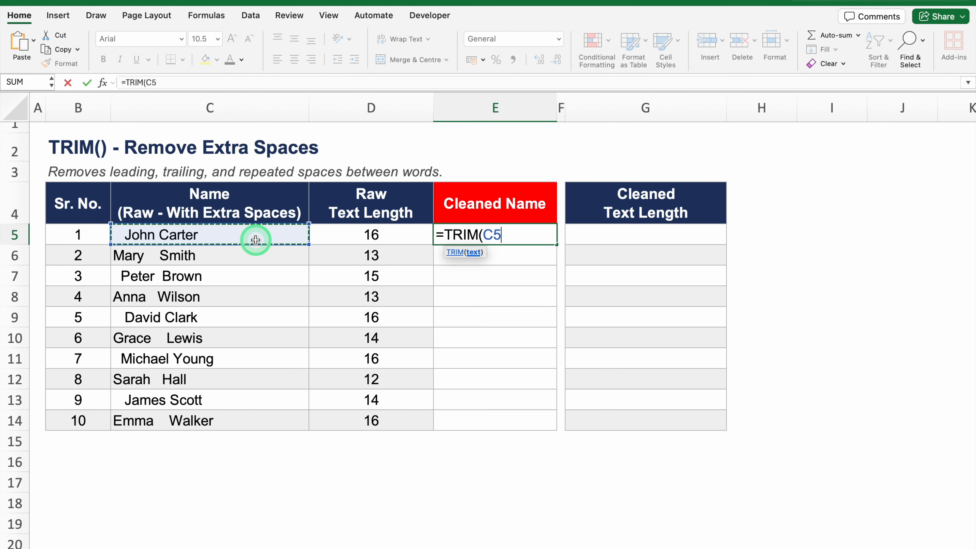
type(")")
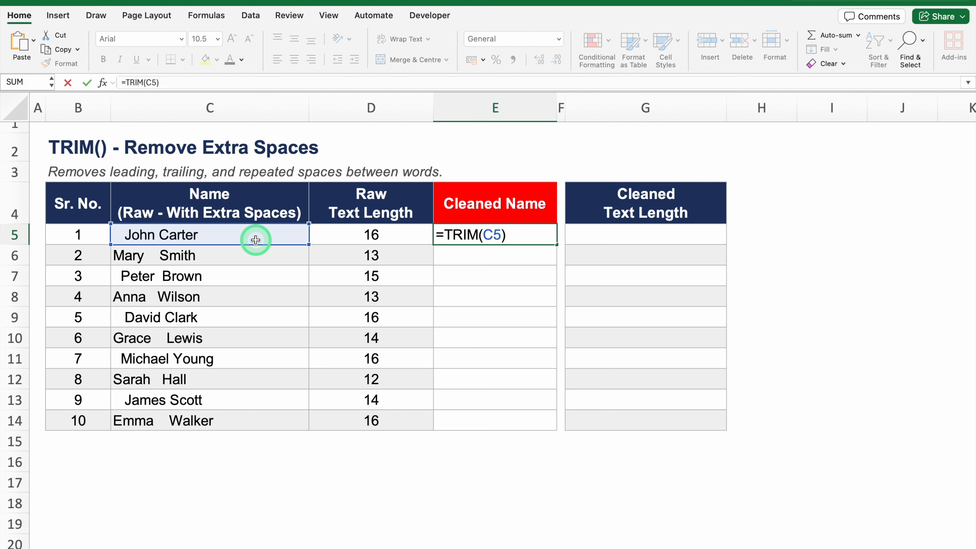
key("Return")
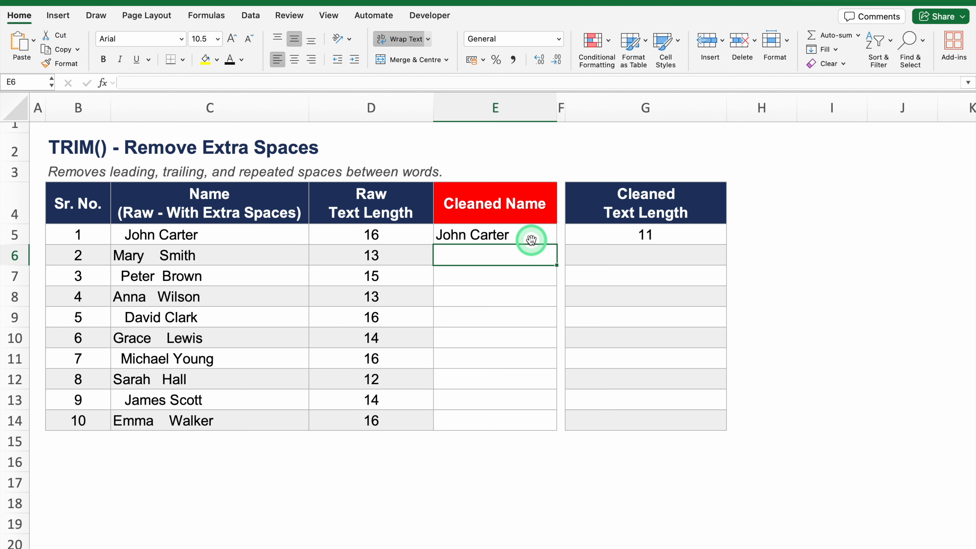
Fill the TRIM formula from E5 down the Cleaned Name column to E14
left_click(547, 240)
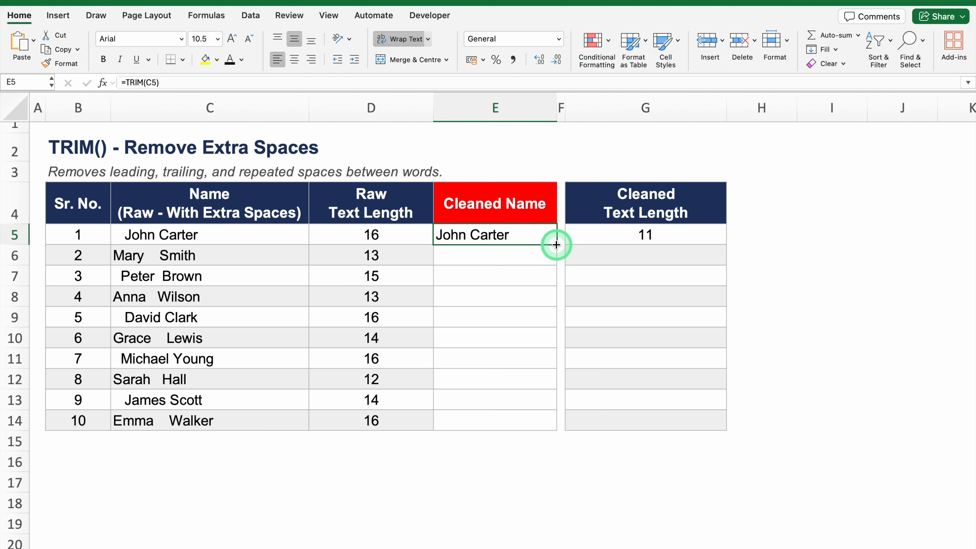
double_click(557, 245)
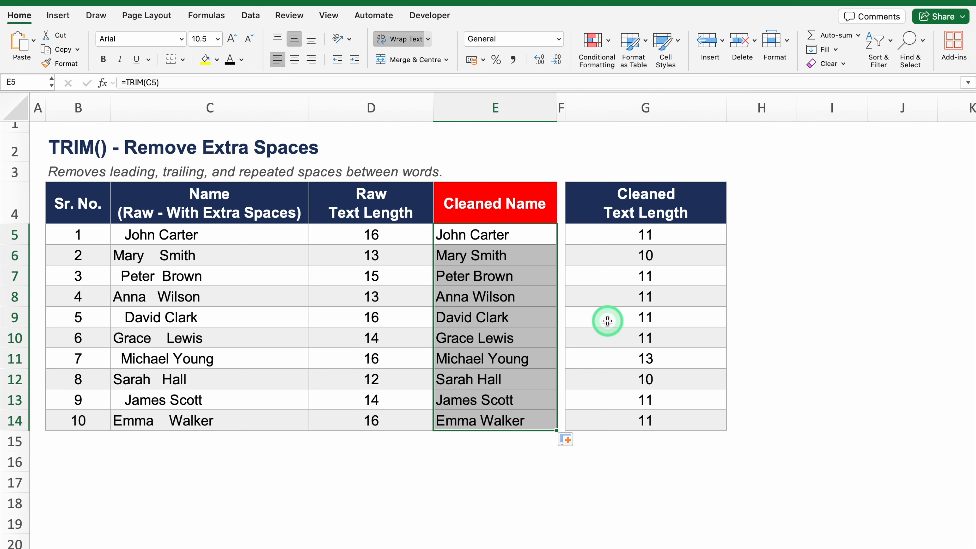
left_click(495, 466)
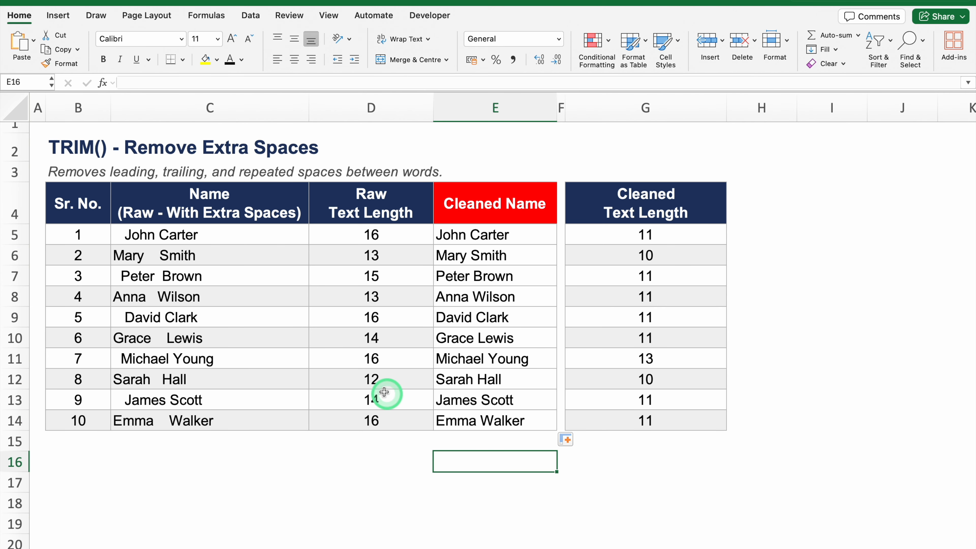
Clear the raw names in C5:C14 to test the dependent formulas, and undo the deletion
left_click_drag(250, 233, 250, 419)
key("Delete")
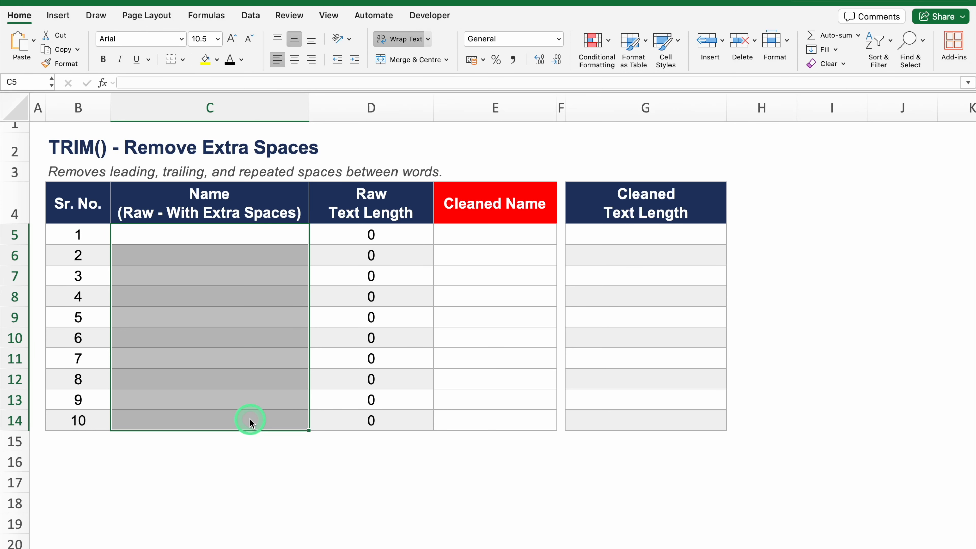
key("super+z")
Copy the cleaned names in E5:E14 and paste them over the same cells as values only
left_click_drag(484, 236, 478, 418)
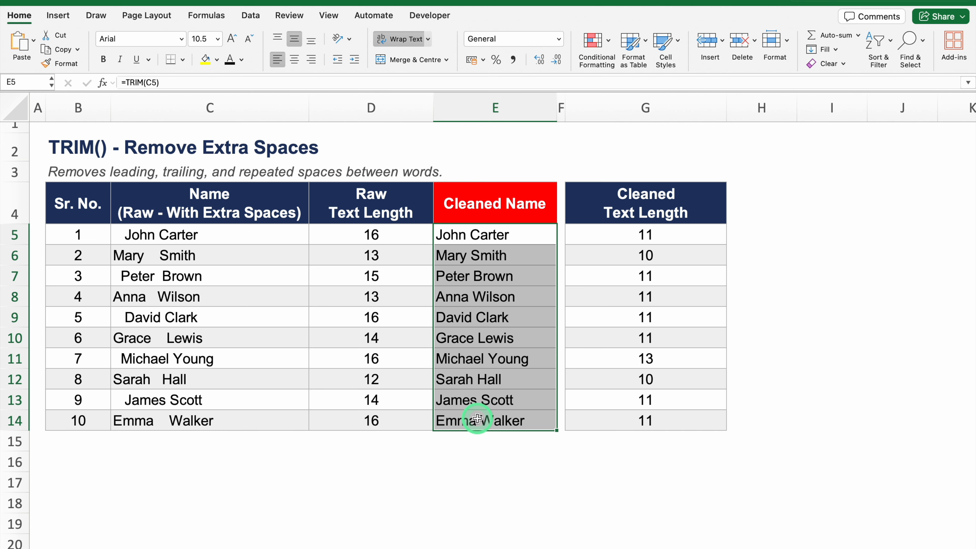
key("super+c")
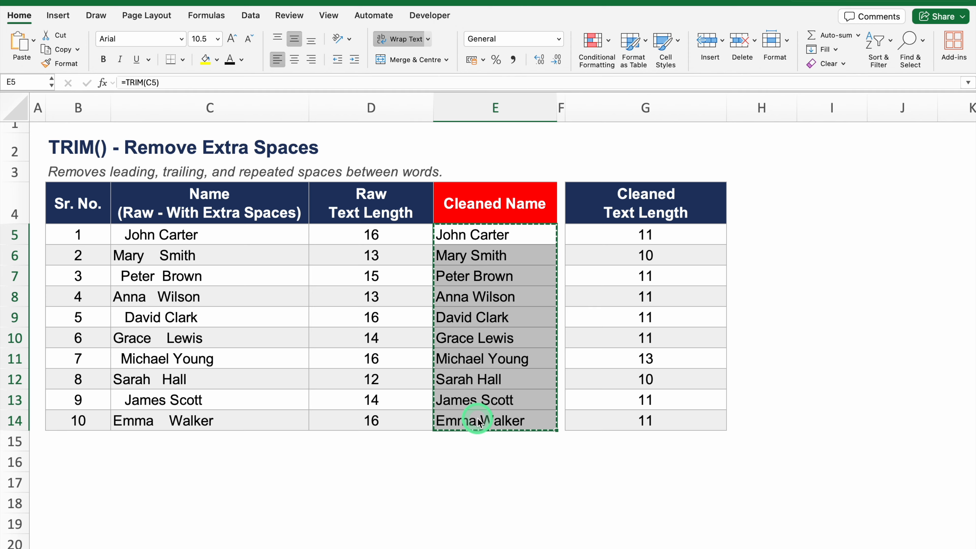
left_click(500, 238)
right_click(501, 236)
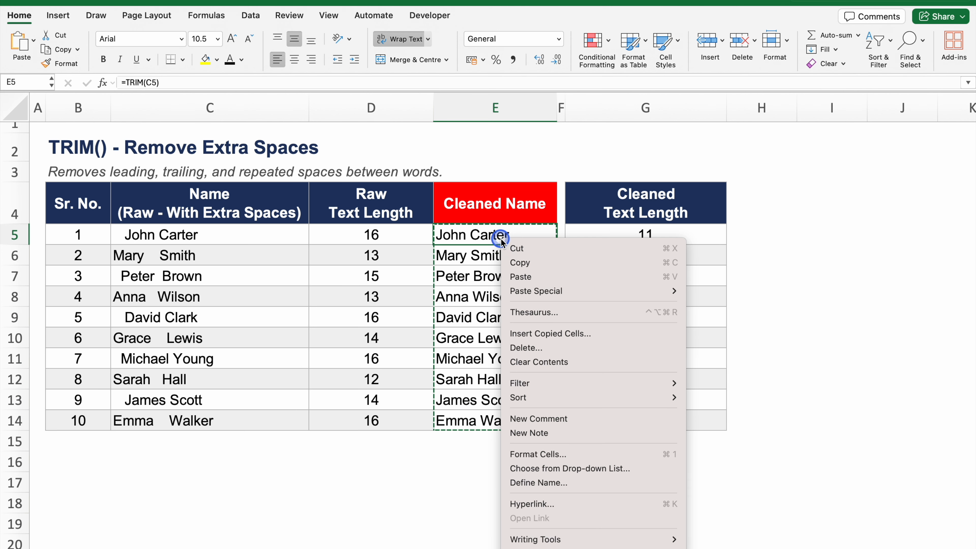
mouse_move(571, 291)
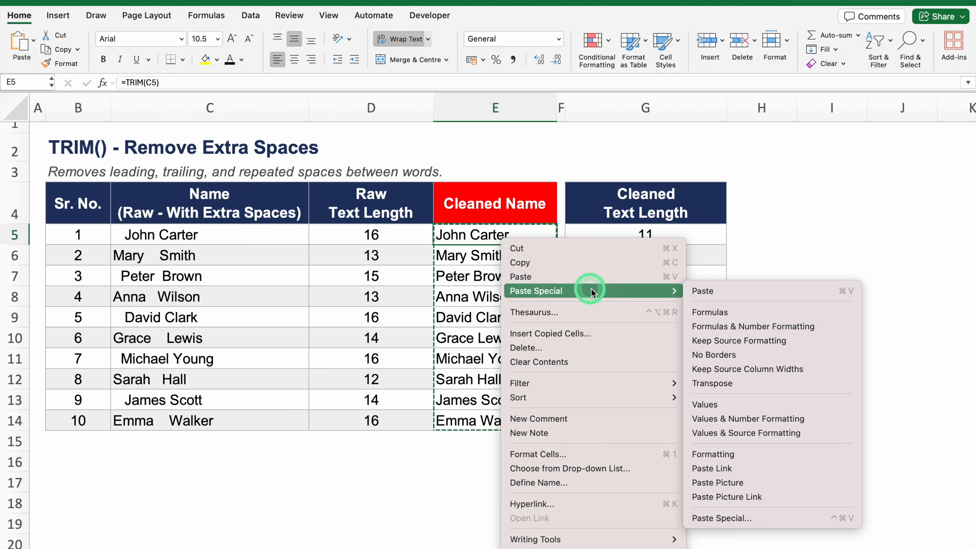
left_click(734, 409)
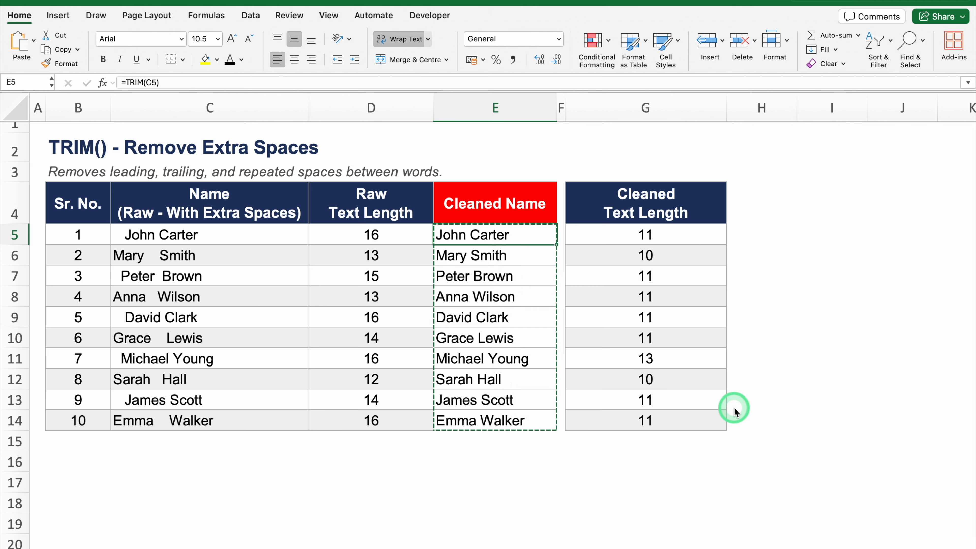
Clear the raw names in C5:C14 to test the pasted values, and undo the deletion
left_click(226, 236)
left_click_drag(226, 237, 228, 412)
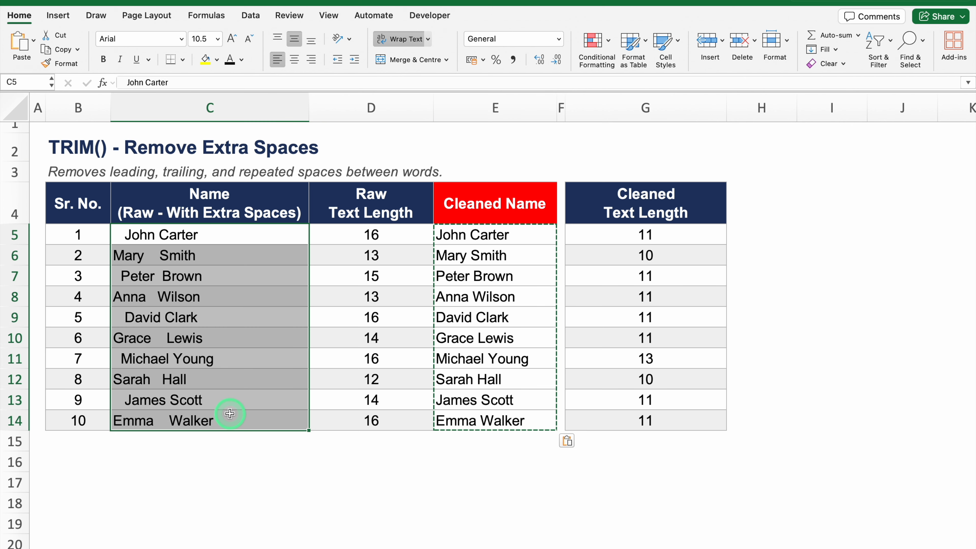
key("Delete")
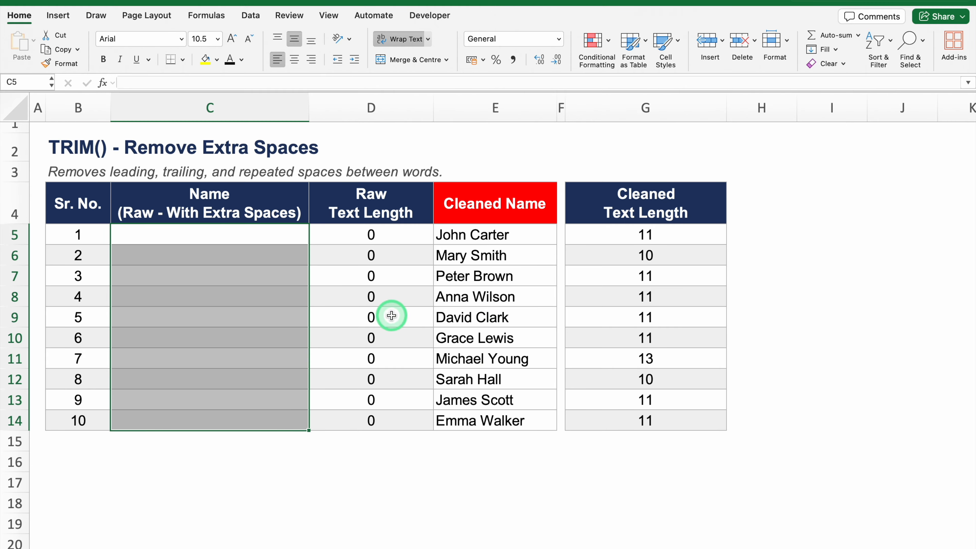
key("super+z")
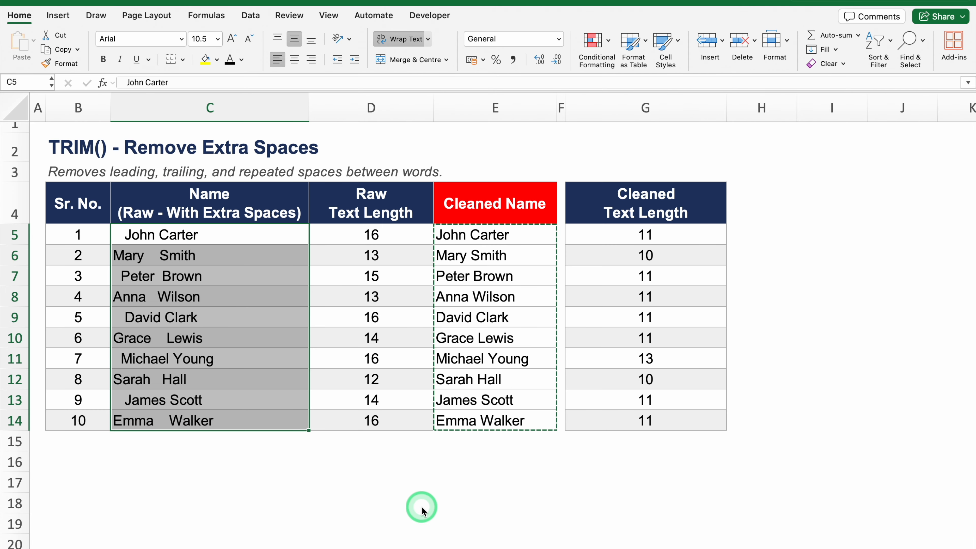
left_click(422, 508)
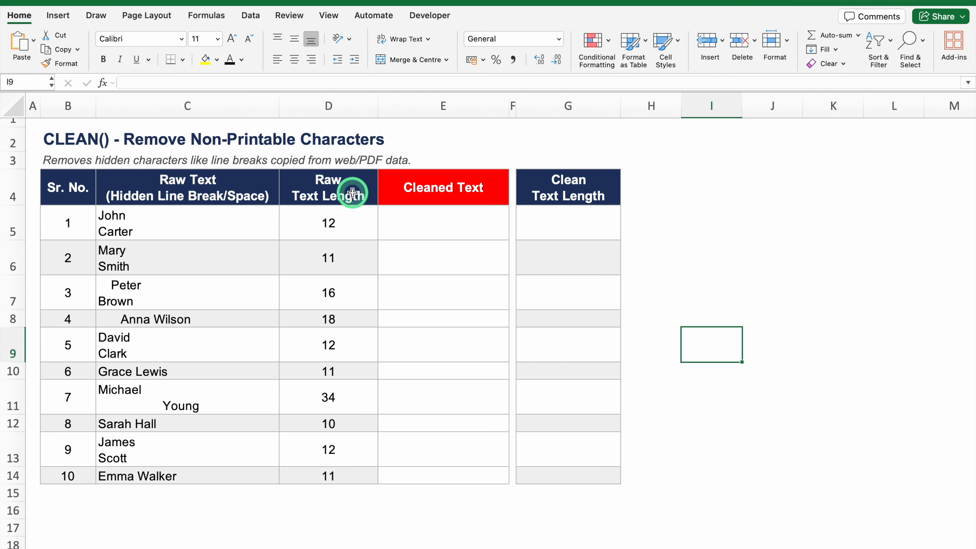
On the CLEAN() sheet, enter the formula =CLEAN(C5) in cell E5 of the Cleaned Text column
left_click(422, 219)
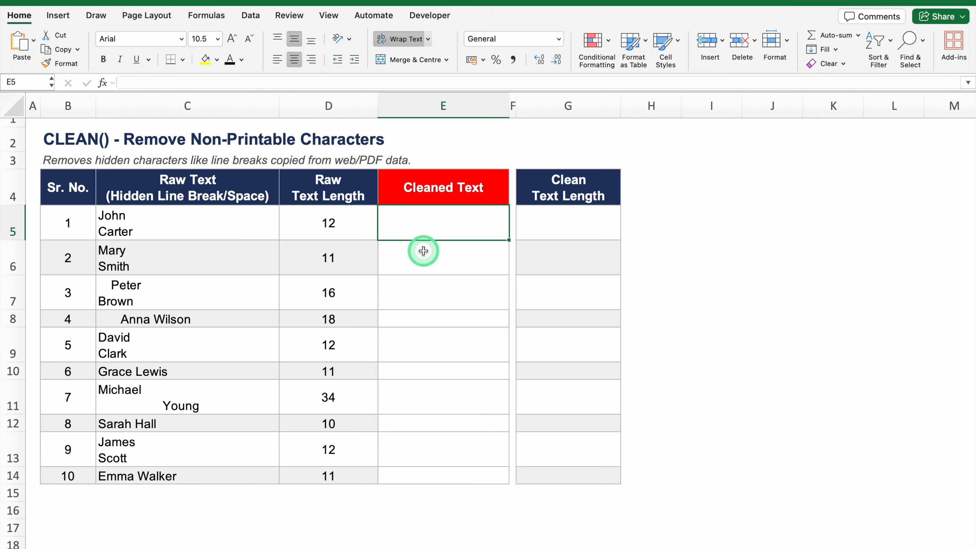
type("=")
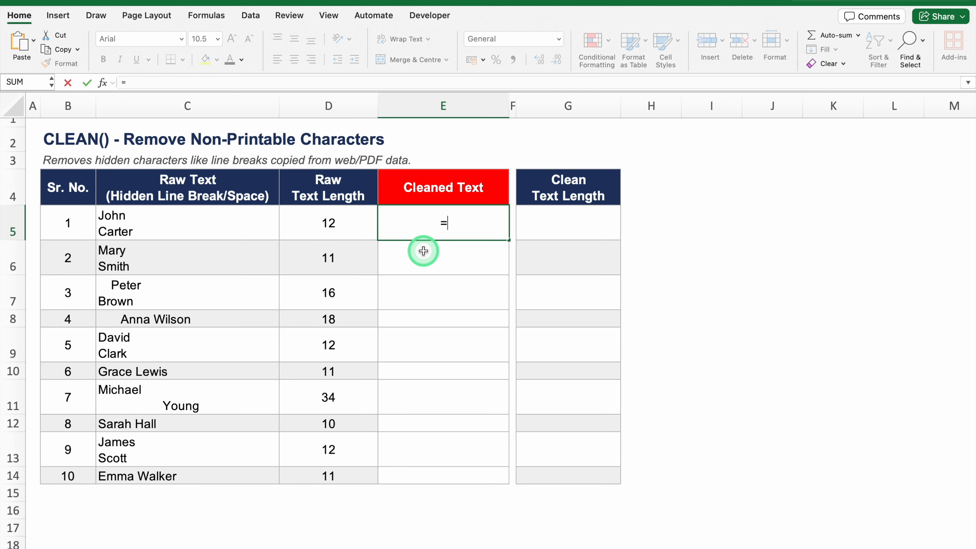
type("CLean")
double_click(415, 257)
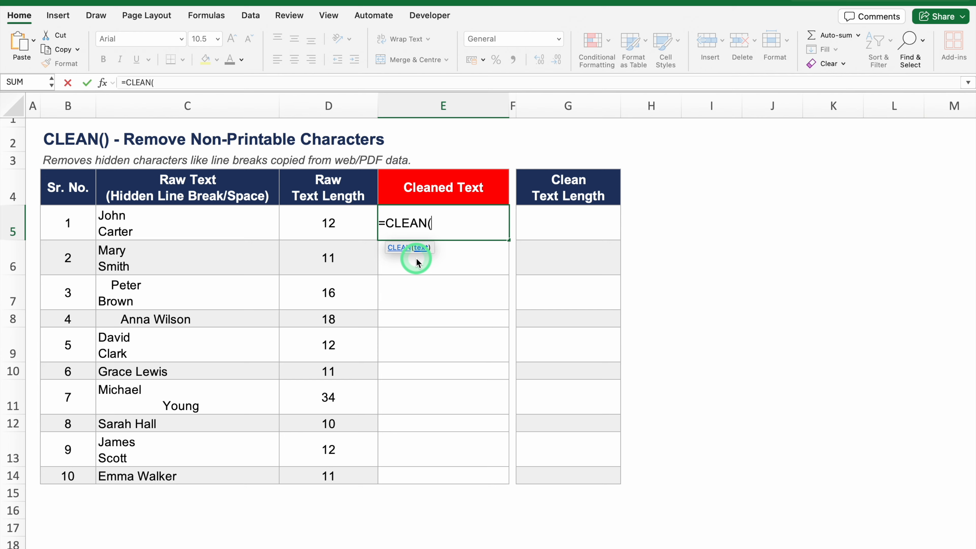
left_click(213, 233)
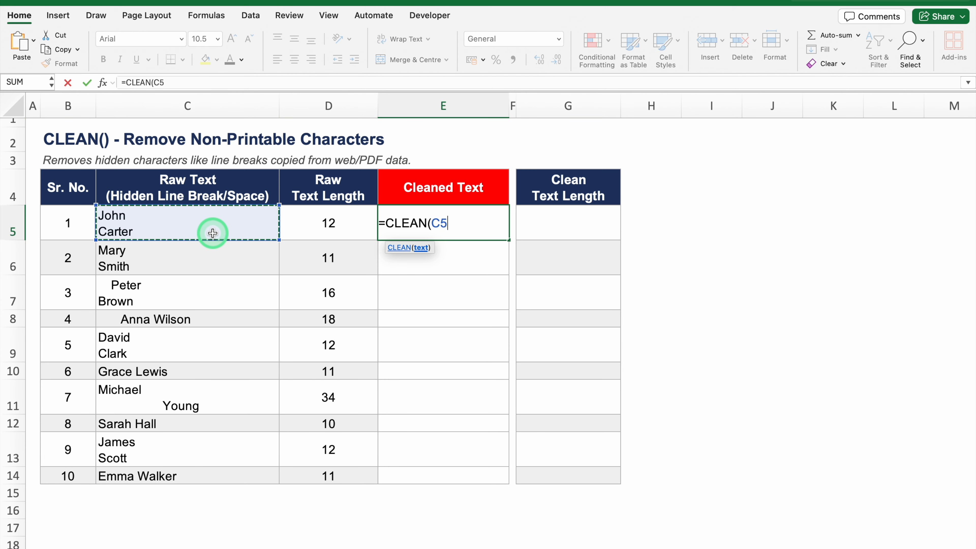
type(")")
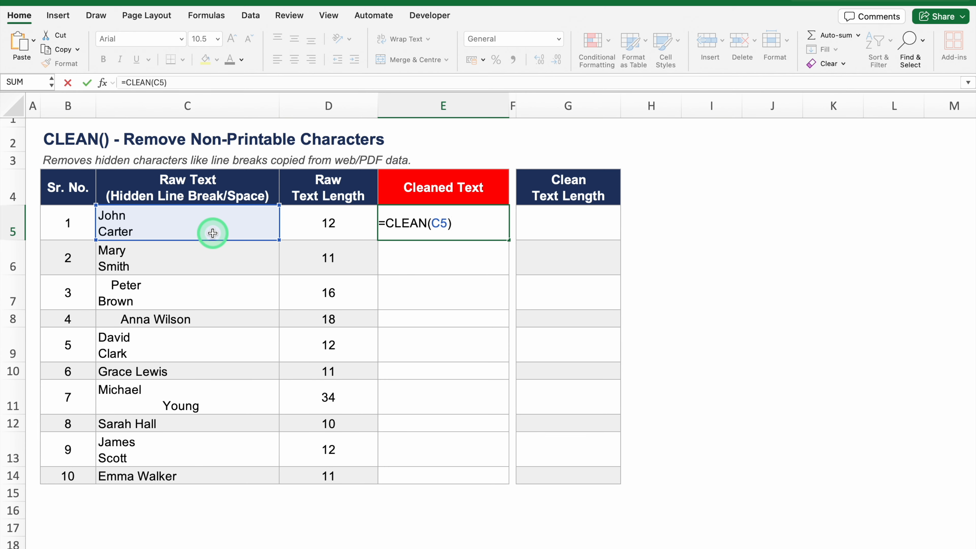
key("Return")
Fill the CLEAN formula from E5 down the Cleaned Text column to E14
key("Up")
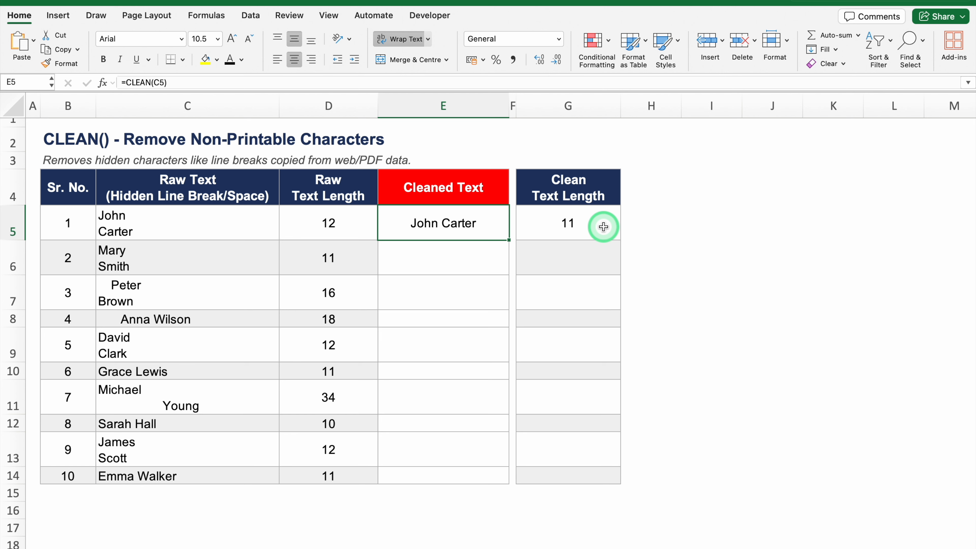
double_click(508, 240)
left_click(491, 224)
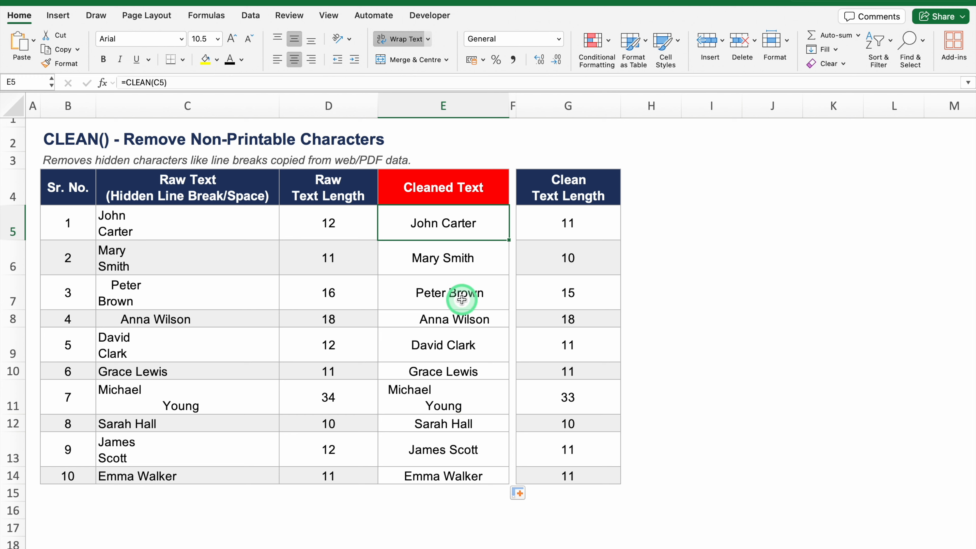
Wrap the CLEAN formula in E5 with TRIM so it reads =TRIM(CLEAN(C5))
double_click(423, 224)
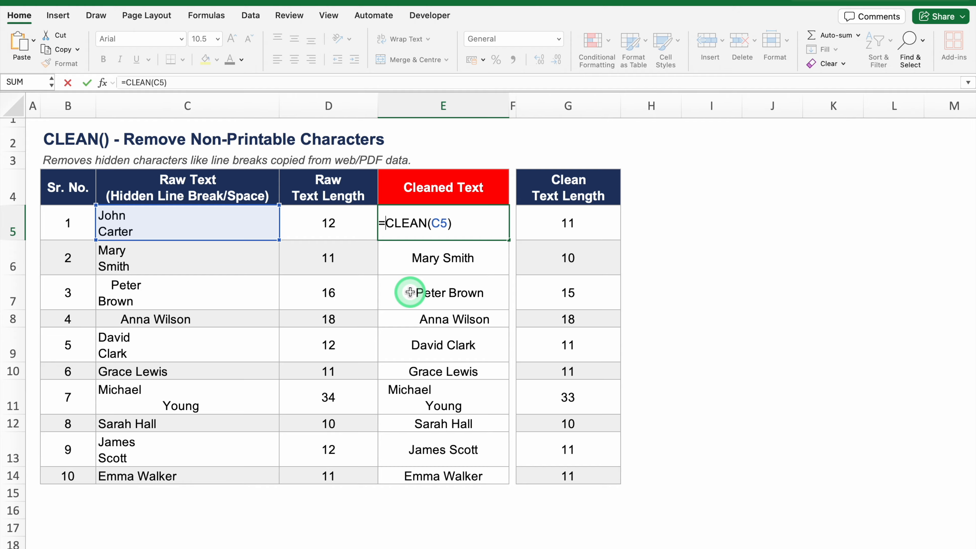
type("TRIM(")
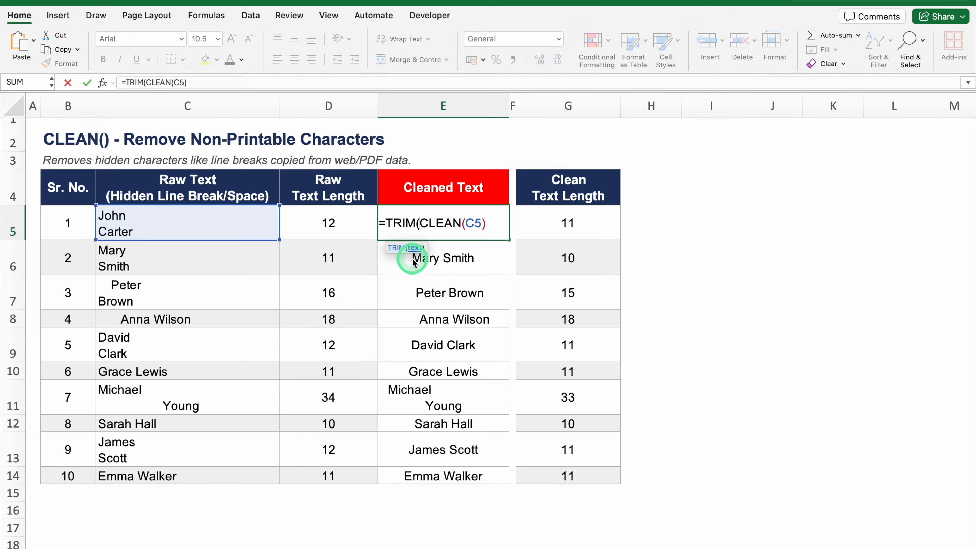
left_click(490, 223)
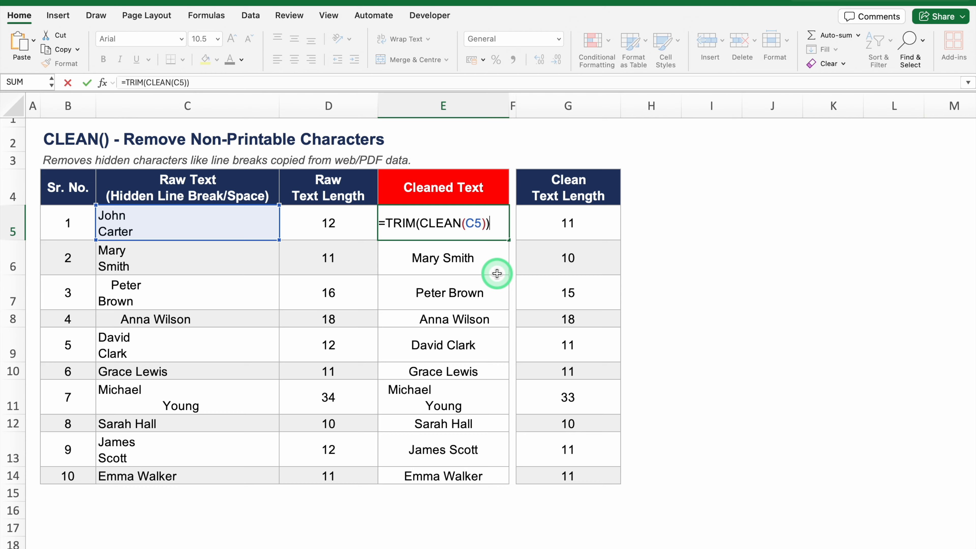
key("Return")
Fill the combined TRIM and CLEAN formula from E5 down to E14
left_click(491, 222)
double_click(509, 241)
left_click(670, 237)
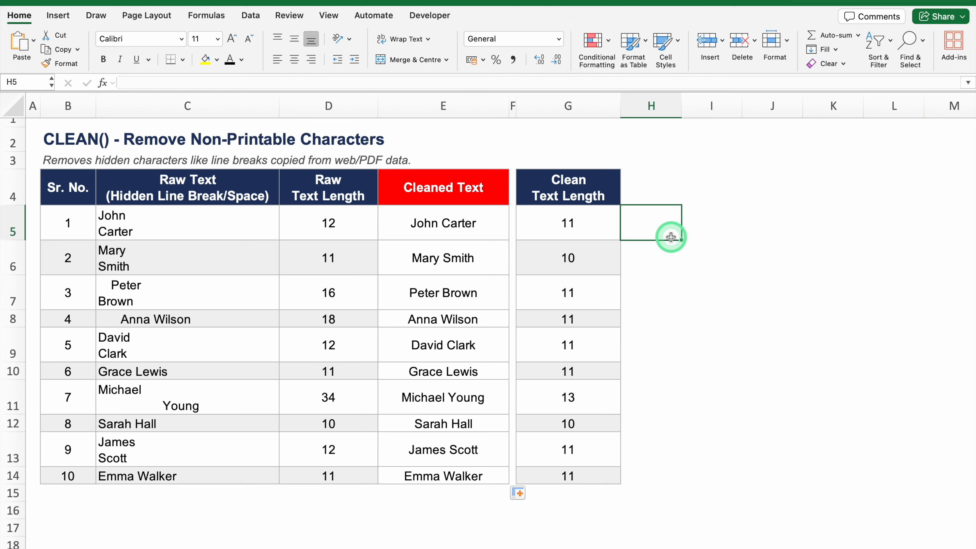
Examine the nested TRIM and CLEAN formula in cell E5 and leave it as is
double_click(493, 220)
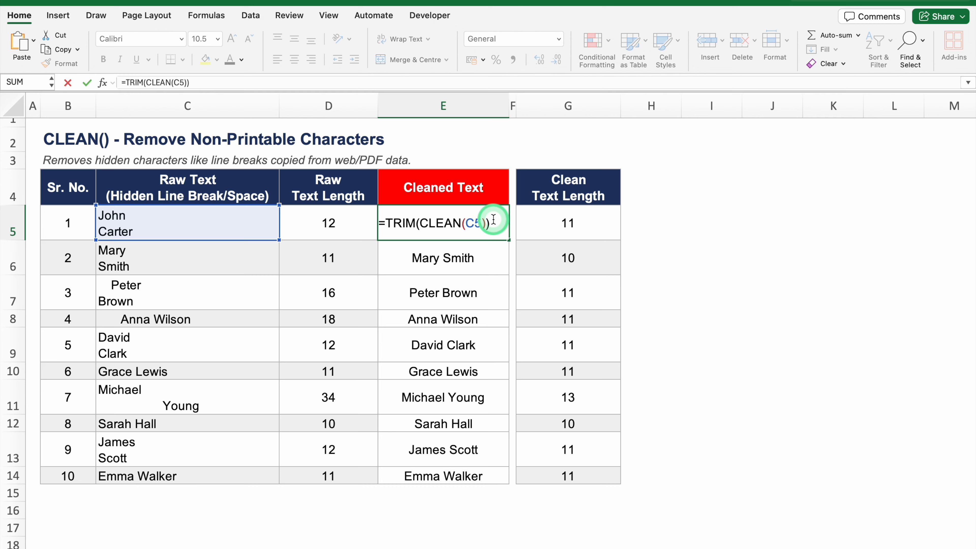
key("Return")
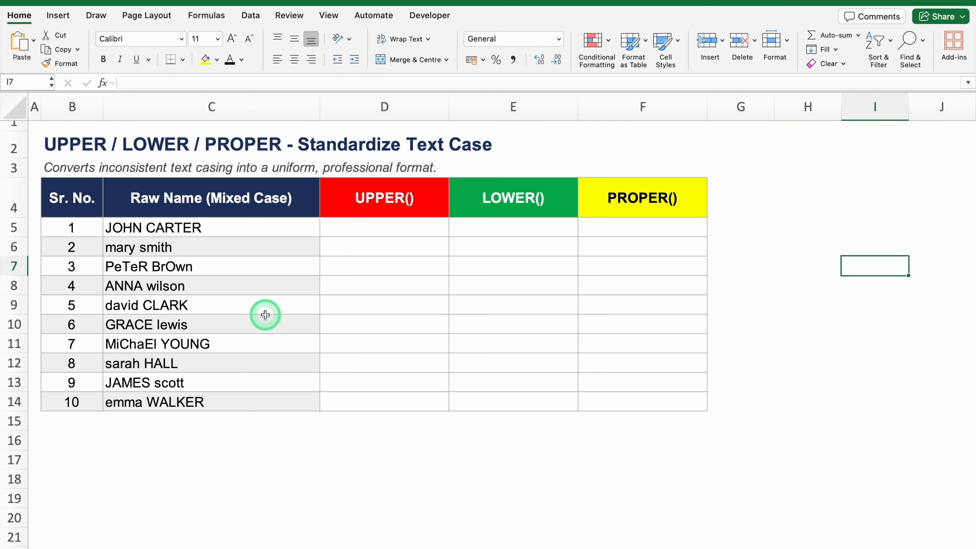
On the UPPER / LOWER / PROPER sheet, enter =UPPER(C5) in cell D5 and fill it down to D14
left_click(222, 230)
left_click(226, 250)
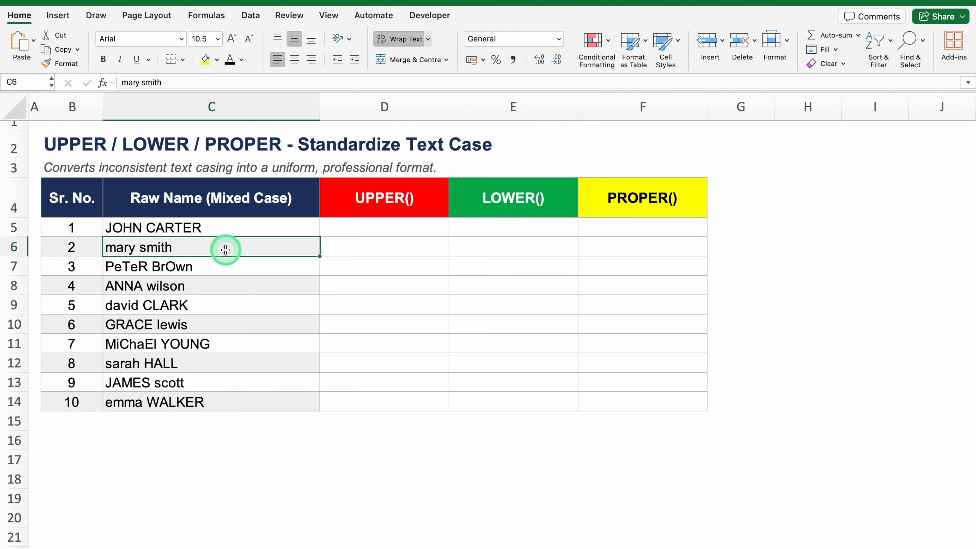
left_click(353, 228)
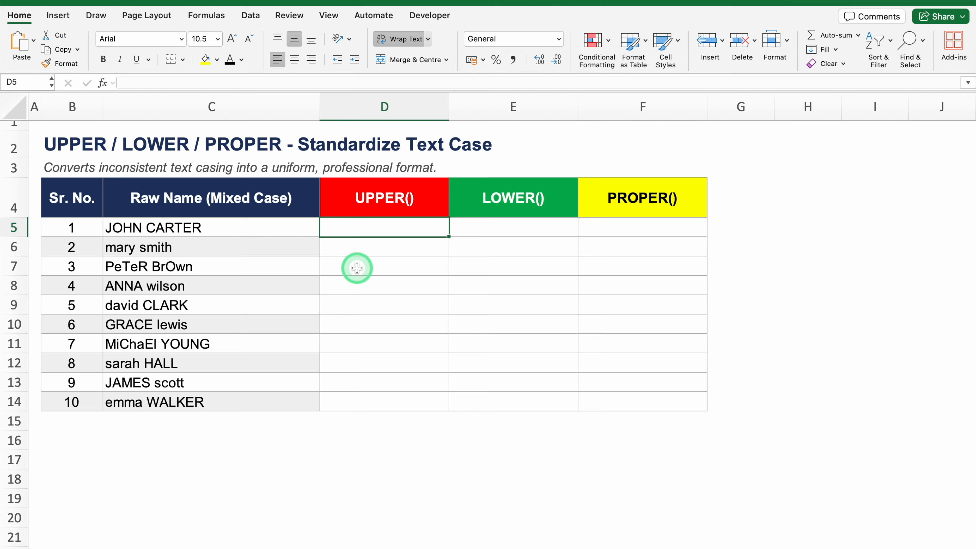
type("=UPPER(")
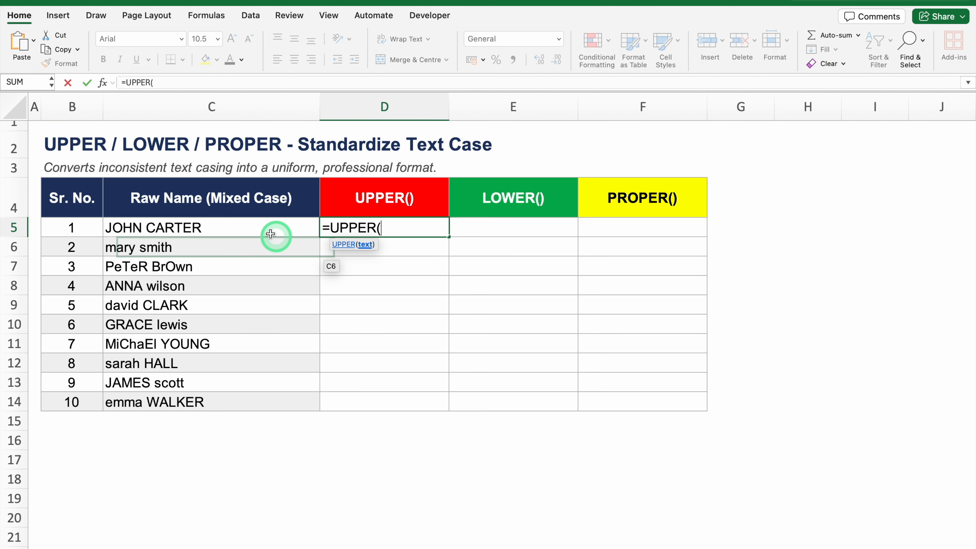
left_click(254, 224)
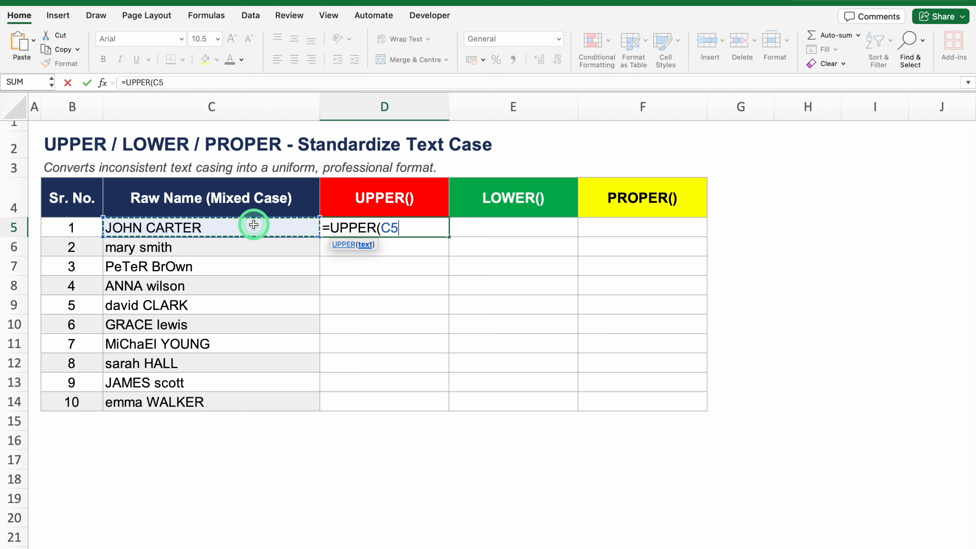
type(")")
key("Return")
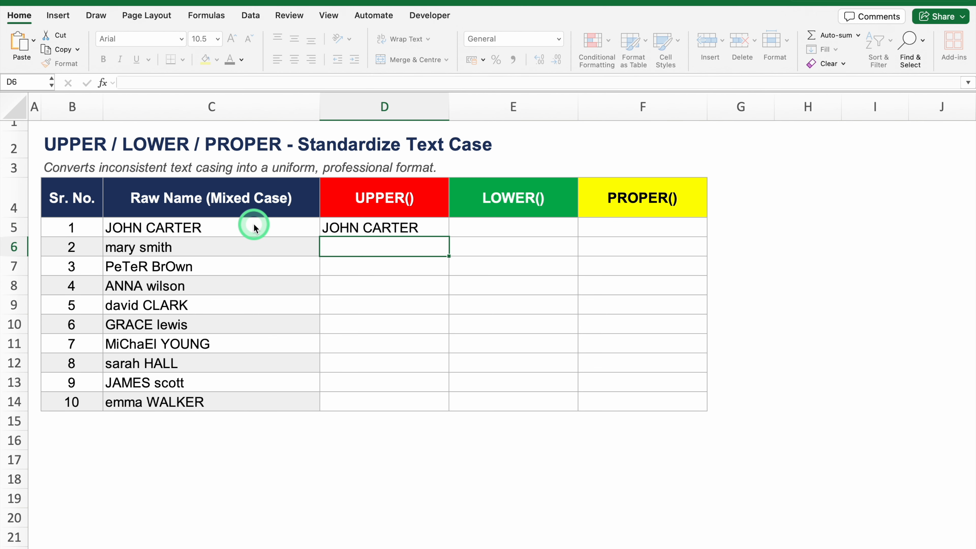
left_click(392, 228)
double_click(450, 238)
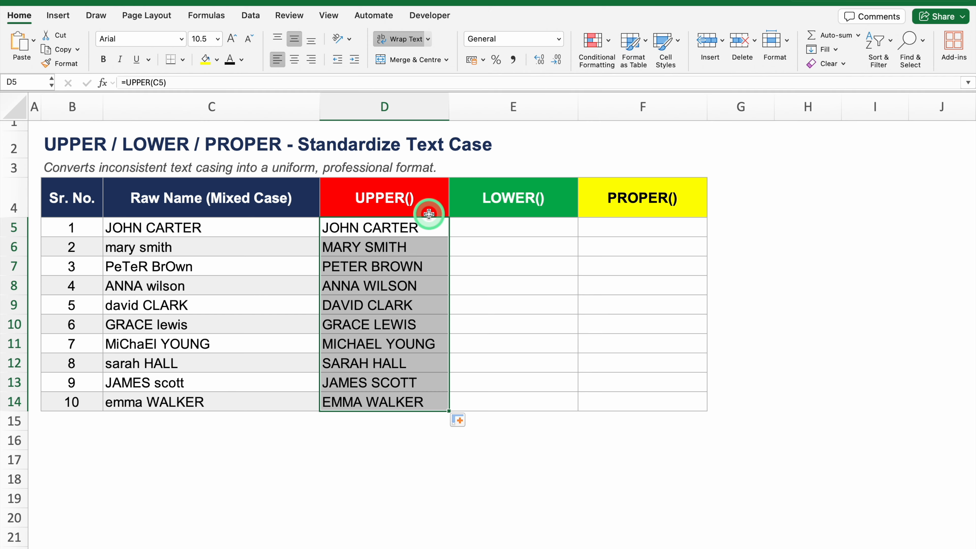
Enter =LOWER(C5) in cell E5 of the LOWER() column and fill it down to E14
left_click(480, 225)
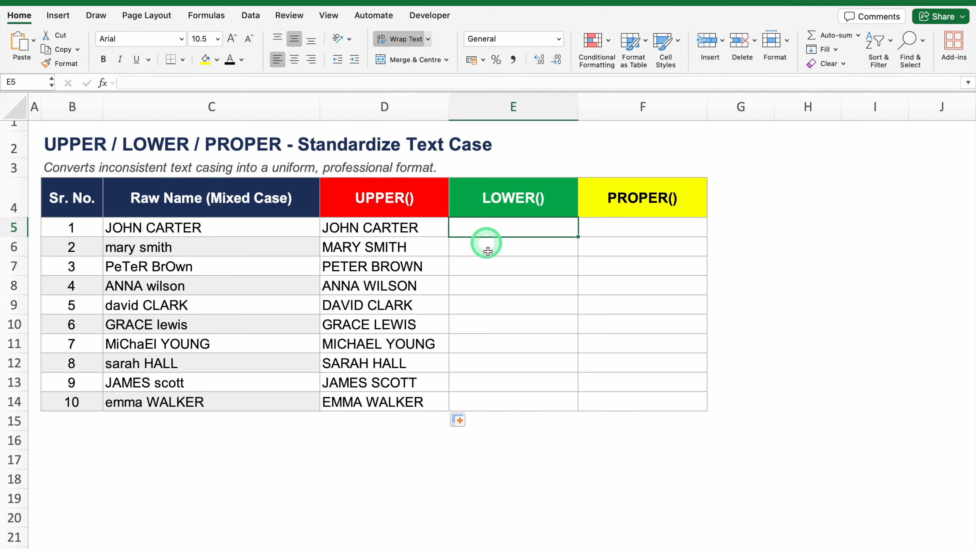
type("=LOWER(")
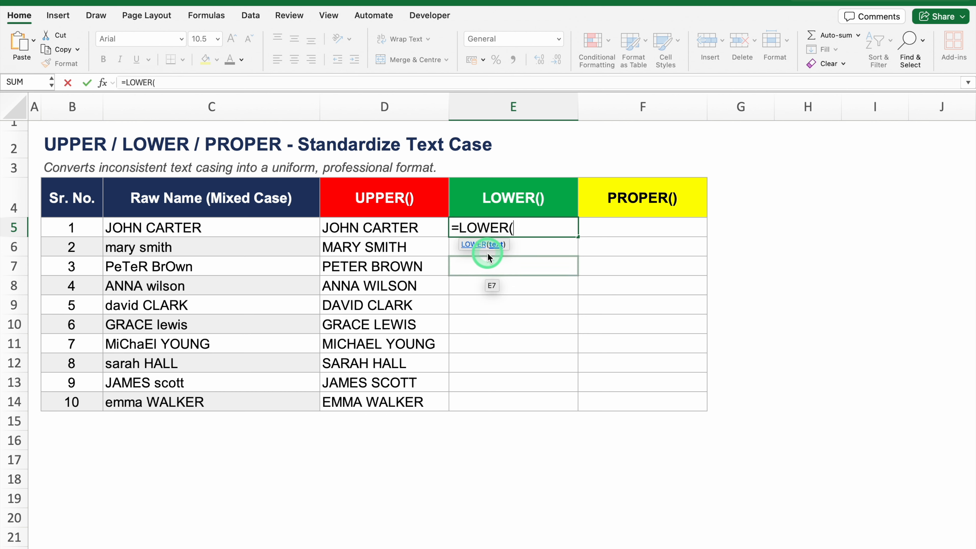
left_click(252, 223)
type(")")
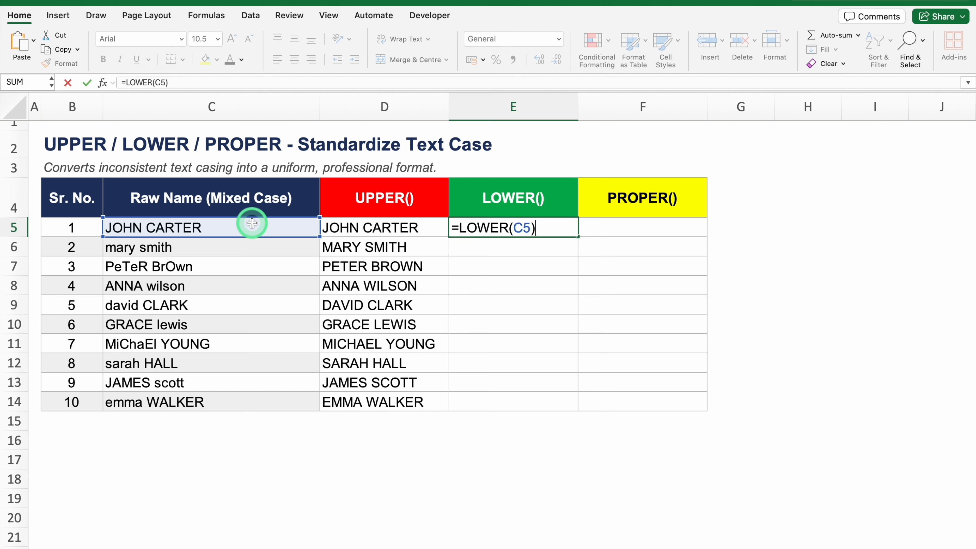
key("Return")
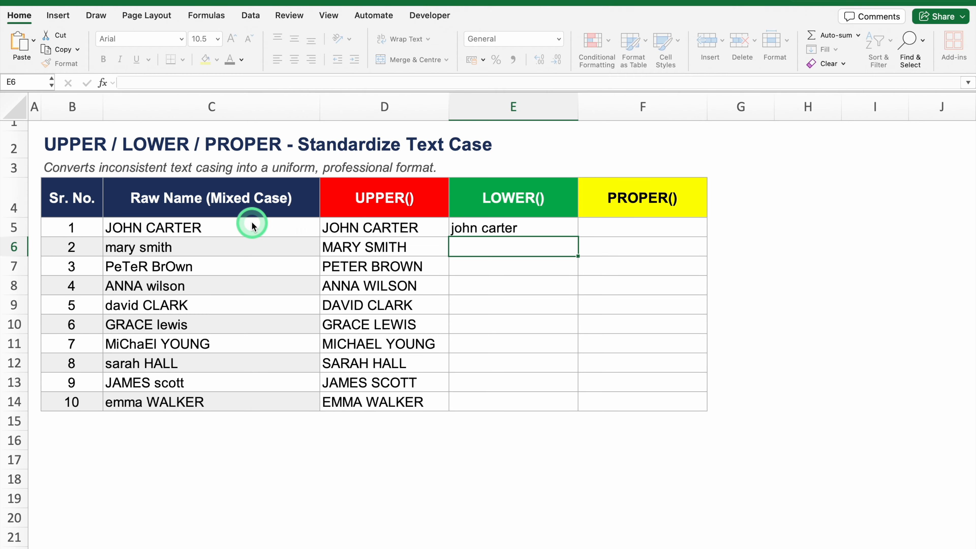
left_click(524, 228)
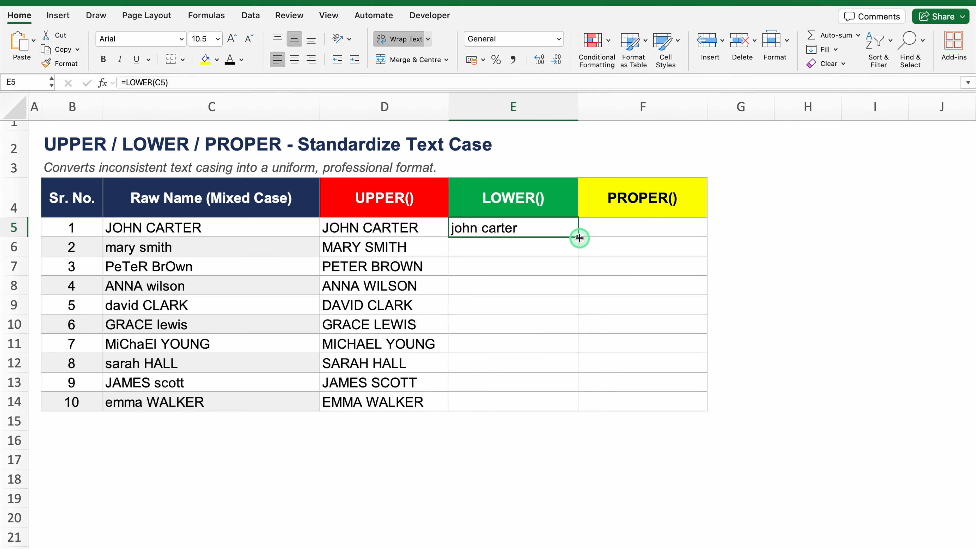
double_click(579, 237)
Enter =PROPER(C5) in cell F5 of the PROPER() column and fill it down to F14
left_click(615, 227)
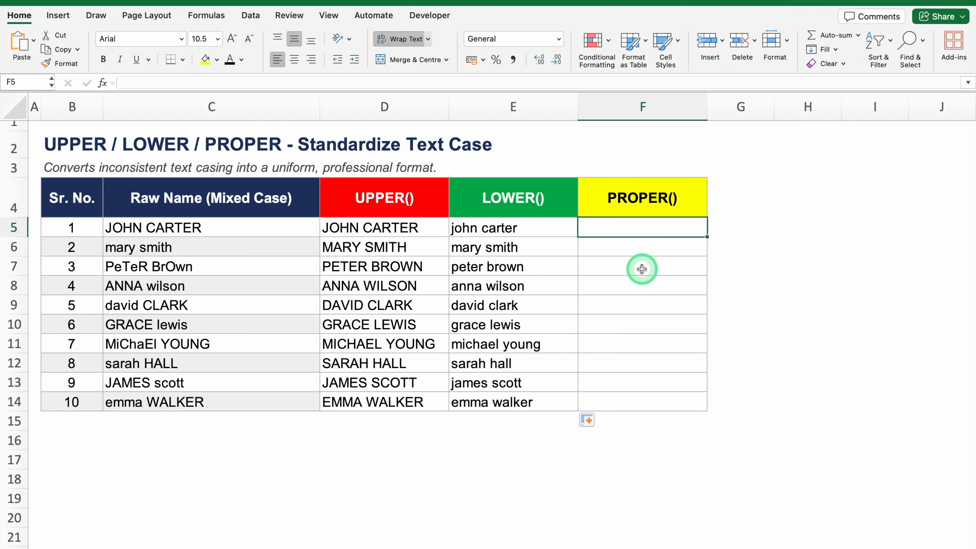
type("=PROPER(")
left_click(630, 267)
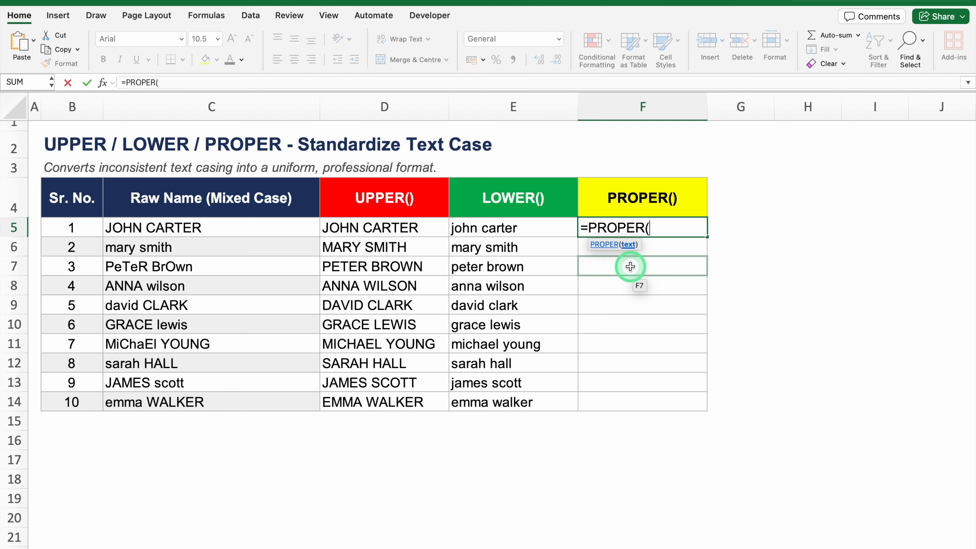
left_click(238, 229)
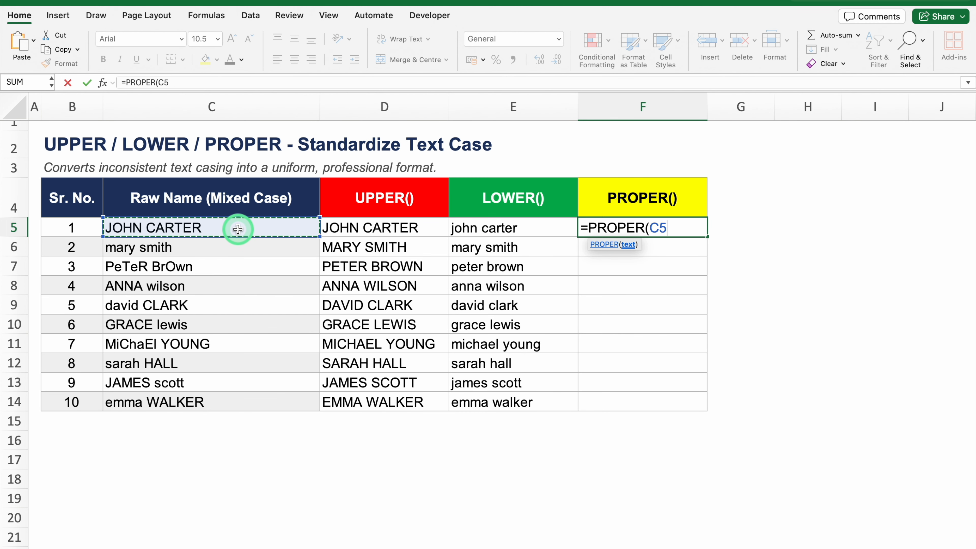
type(")")
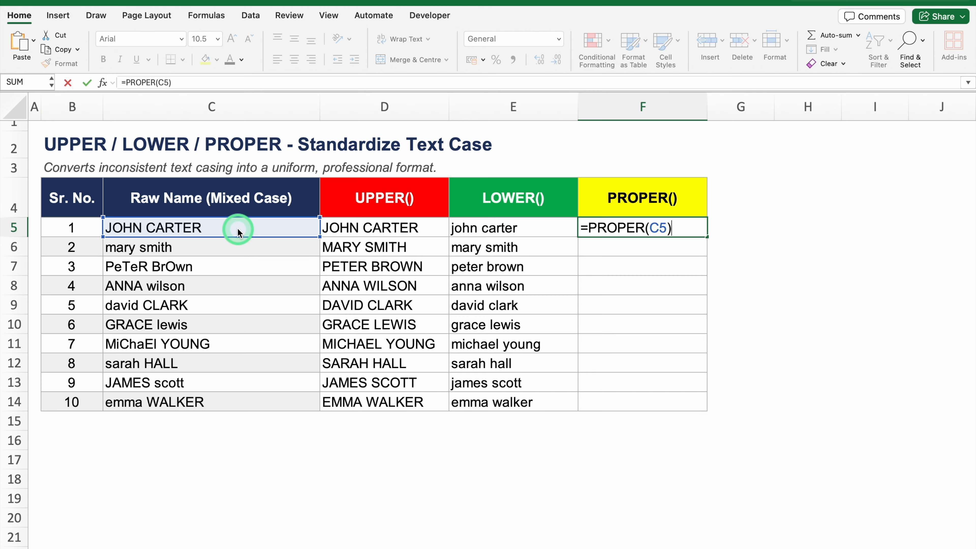
key("Return")
left_click(671, 228)
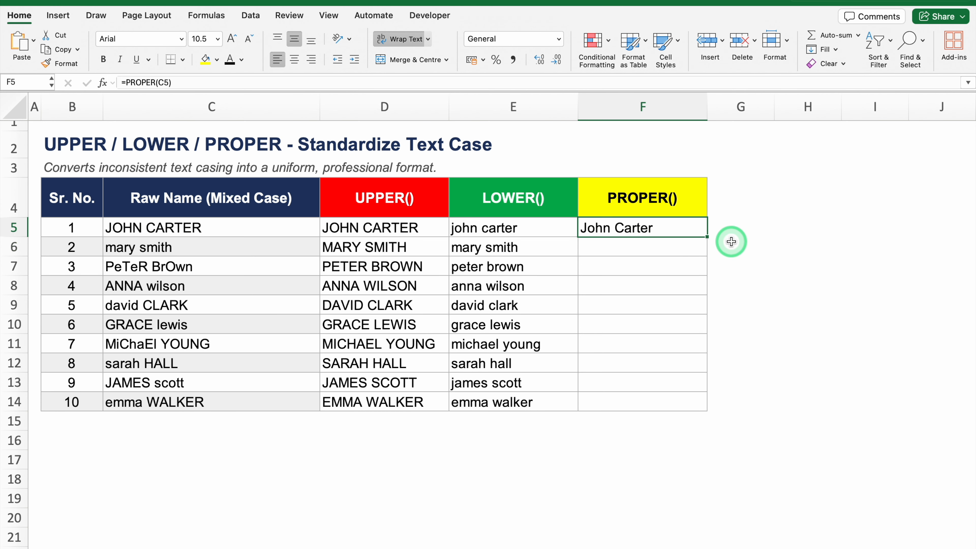
double_click(708, 238)
left_click(738, 266)
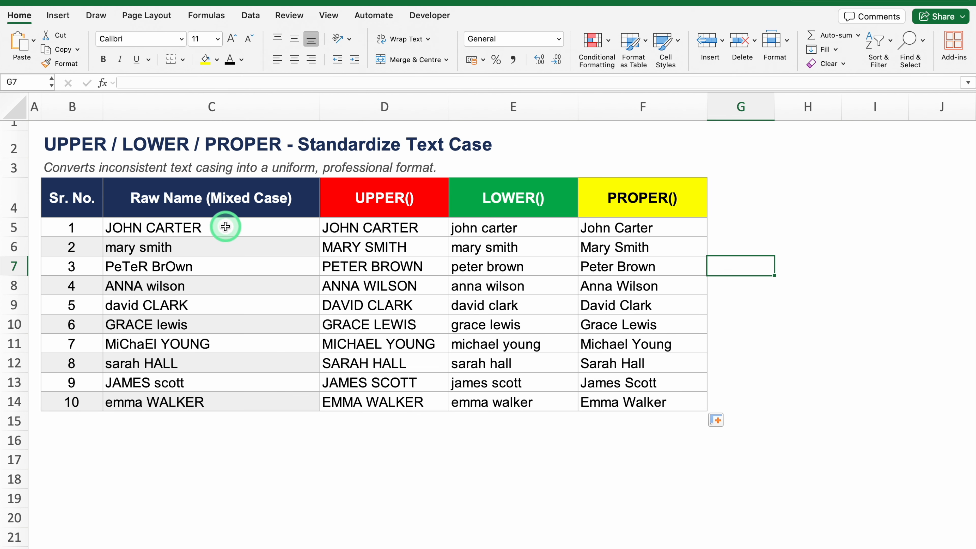
Clear the raw names in C5:C14 to test the formulas' dependence on them, and undo the deletion
left_click_drag(225, 226, 221, 402)
key("Delete")
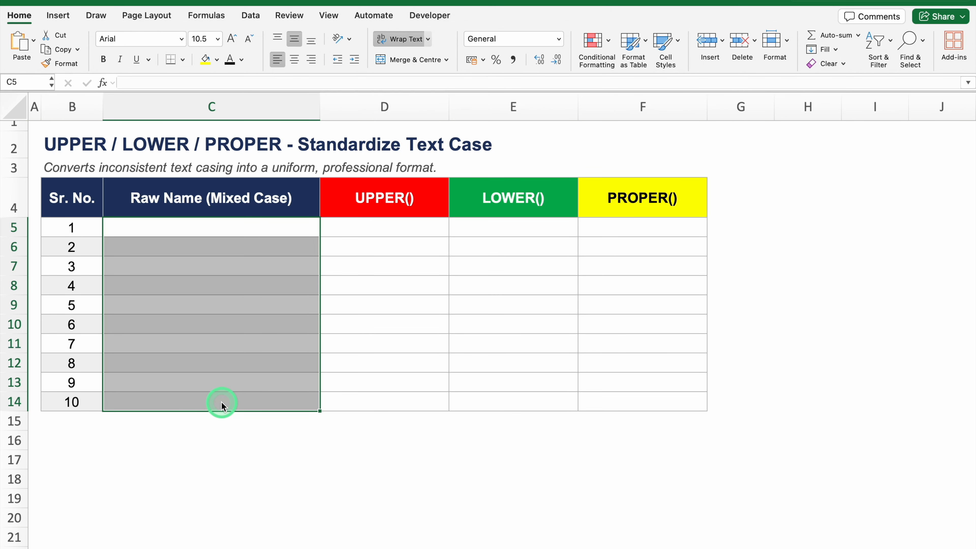
key("ctrl+z")
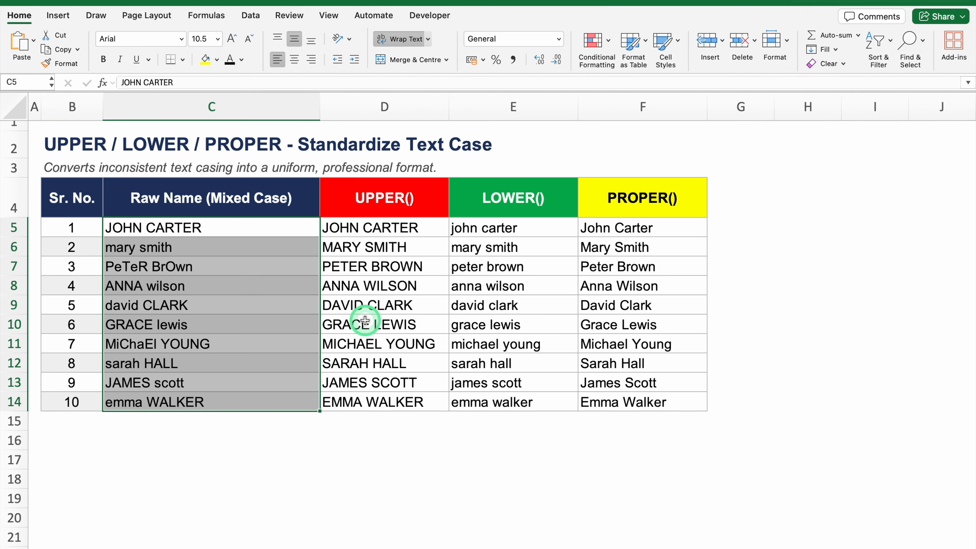
Copy the converted names in D5:F14 and paste them over the same range as values only
left_click_drag(377, 226, 645, 402)
key("ctrl+c")
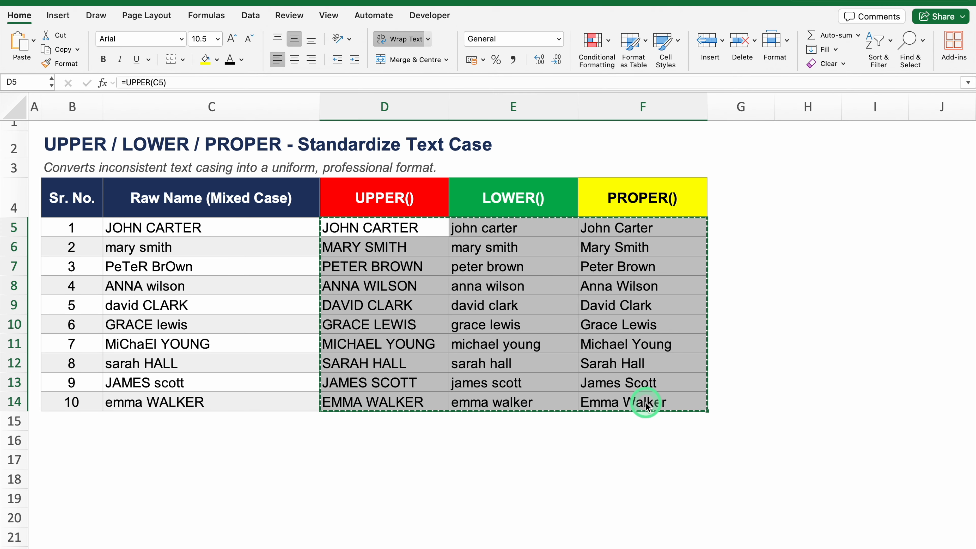
left_click(415, 228)
right_click(415, 228)
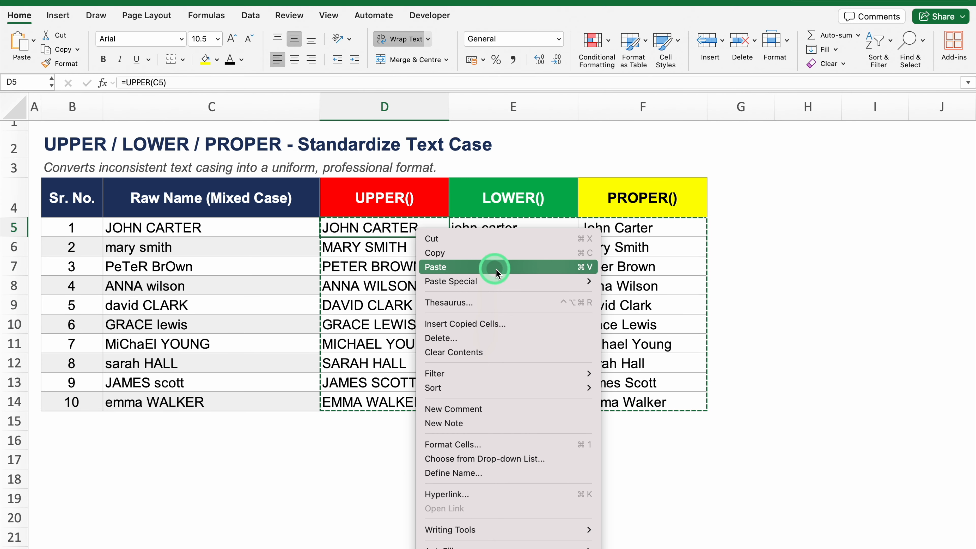
mouse_move(496, 281)
left_click(645, 390)
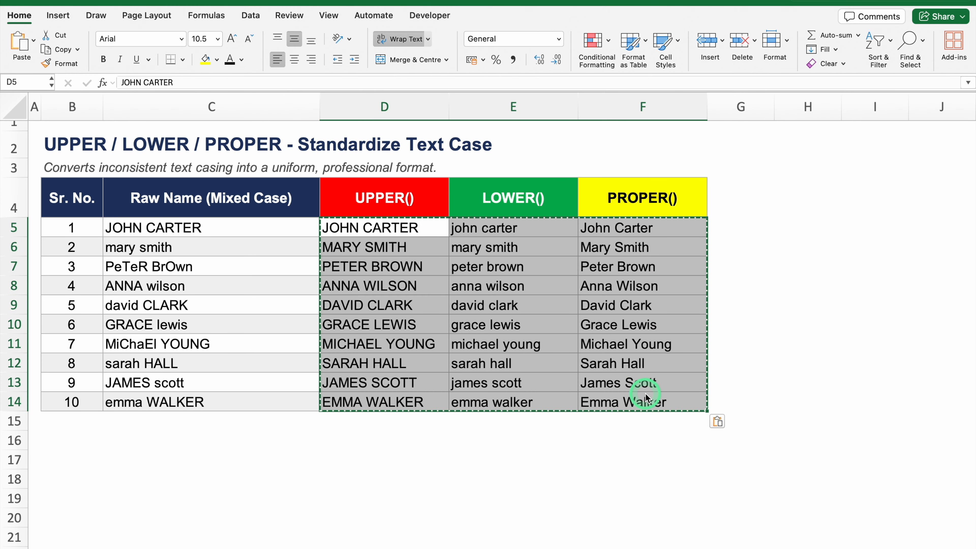
Clear the raw names in C5:C14 again to test the pasted values, and undo the clearing
left_click_drag(207, 228, 210, 400)
key("Delete")
left_click(269, 481)
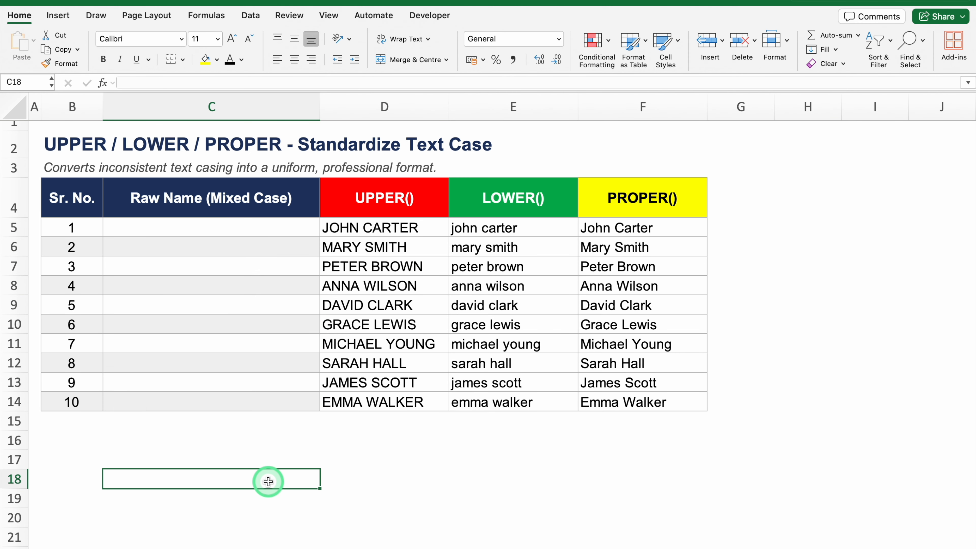
key("super+z")
left_click(297, 464)
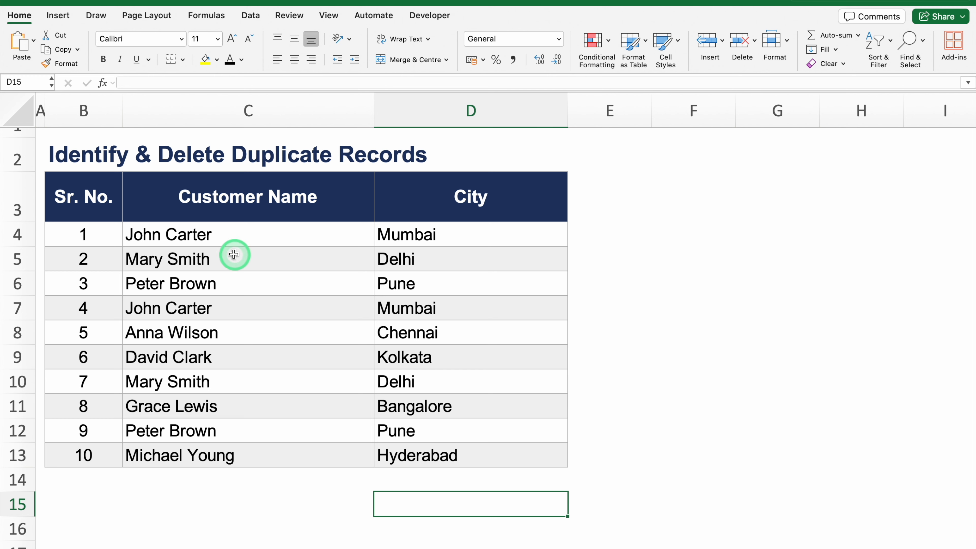
On the Identify & Delete Duplicate Records sheet, compare the customer name and city in rows 4 and 7, and in rows 5 and 10
left_click(218, 235)
left_click_drag(218, 235, 381, 241)
left_click(226, 309)
left_click_drag(226, 309, 402, 313)
left_click_drag(298, 261, 411, 267)
left_click_drag(244, 386, 541, 375)
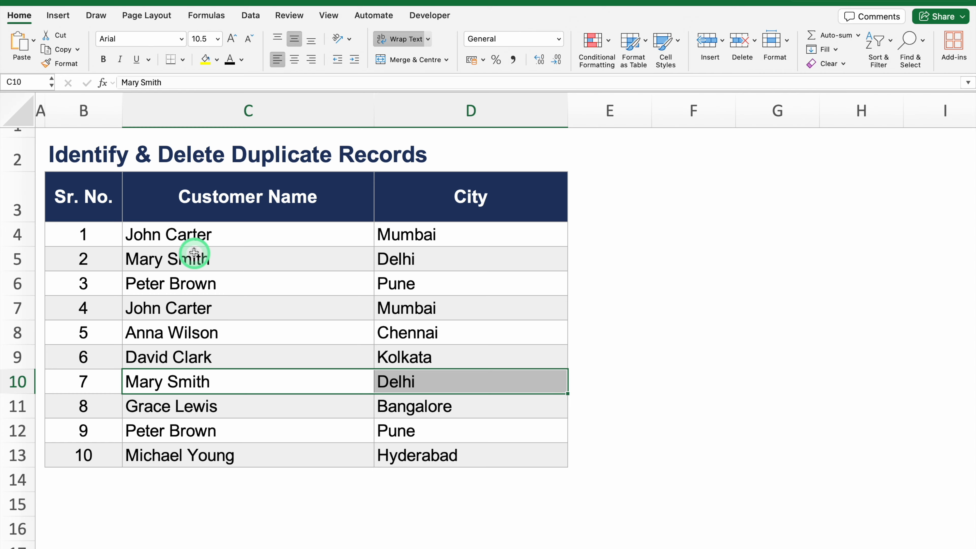
Apply a Duplicate Values conditional formatting rule to C4:D13 with light red fill and dark red text
left_click(269, 242)
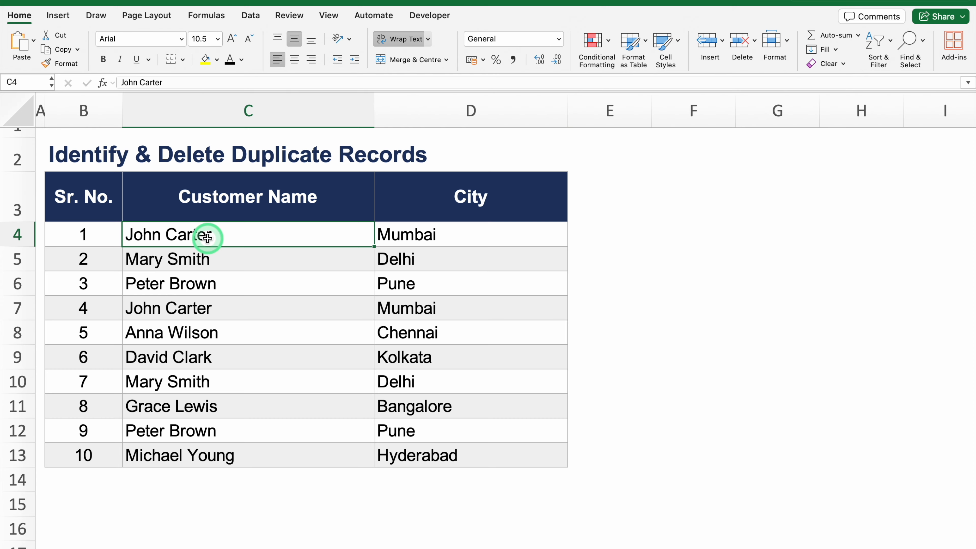
left_click_drag(208, 238, 410, 453)
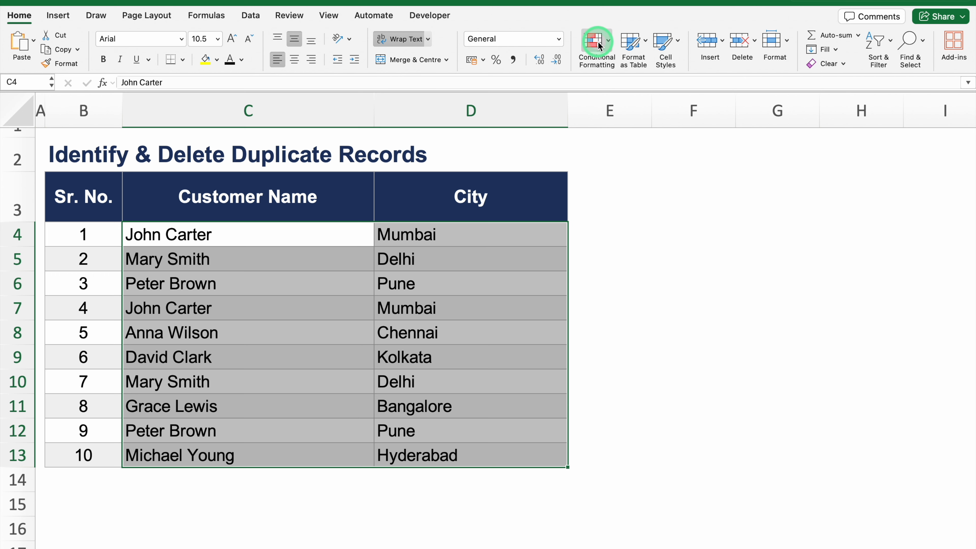
left_click(608, 41)
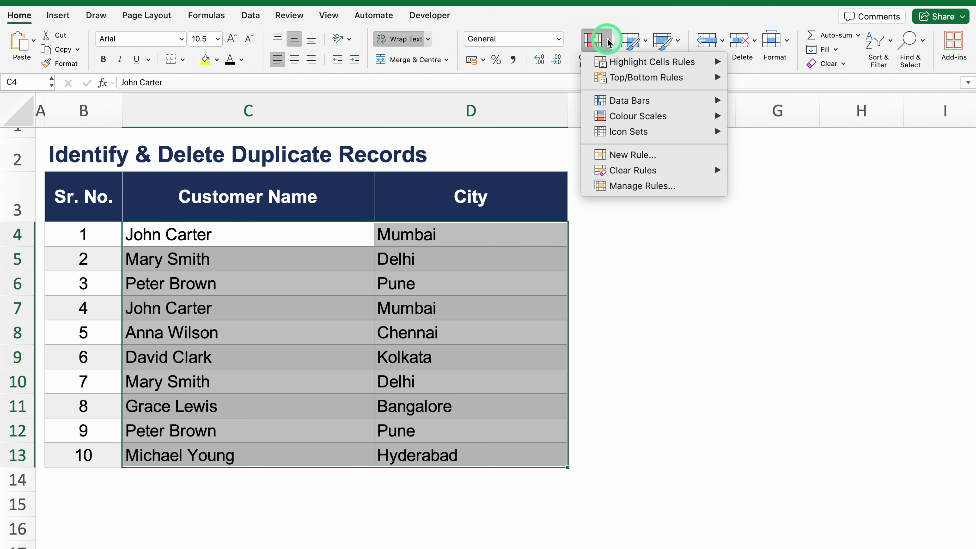
mouse_move(630, 61)
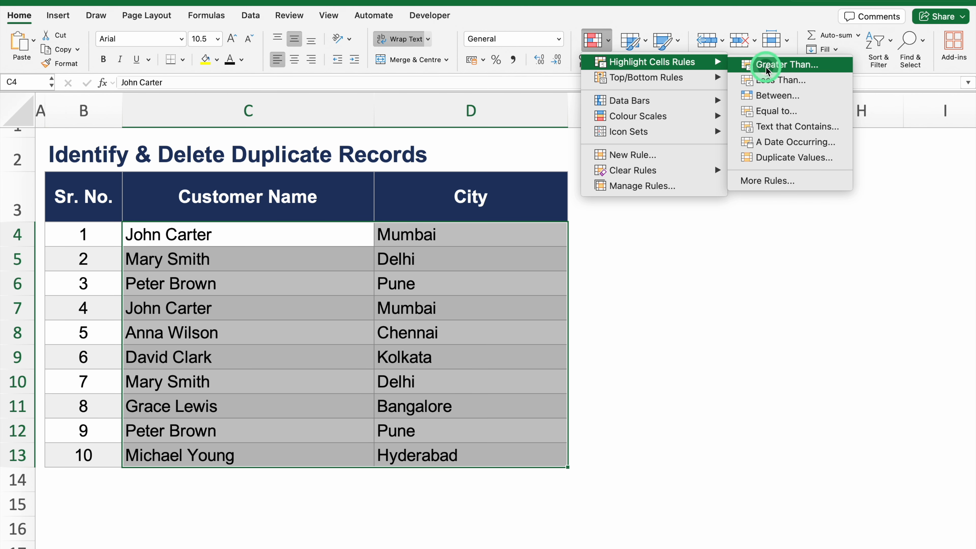
left_click(828, 162)
left_click(576, 229)
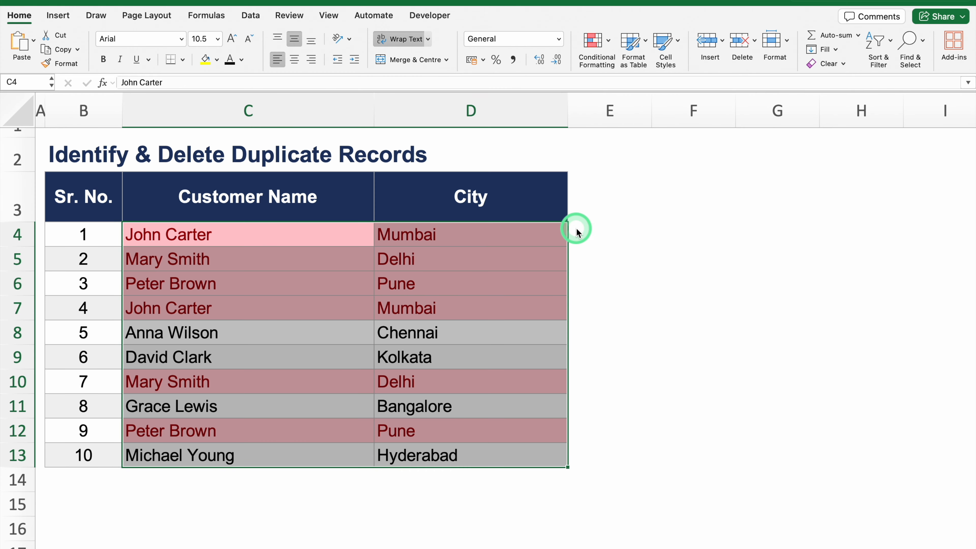
left_click_drag(641, 250, 652, 256)
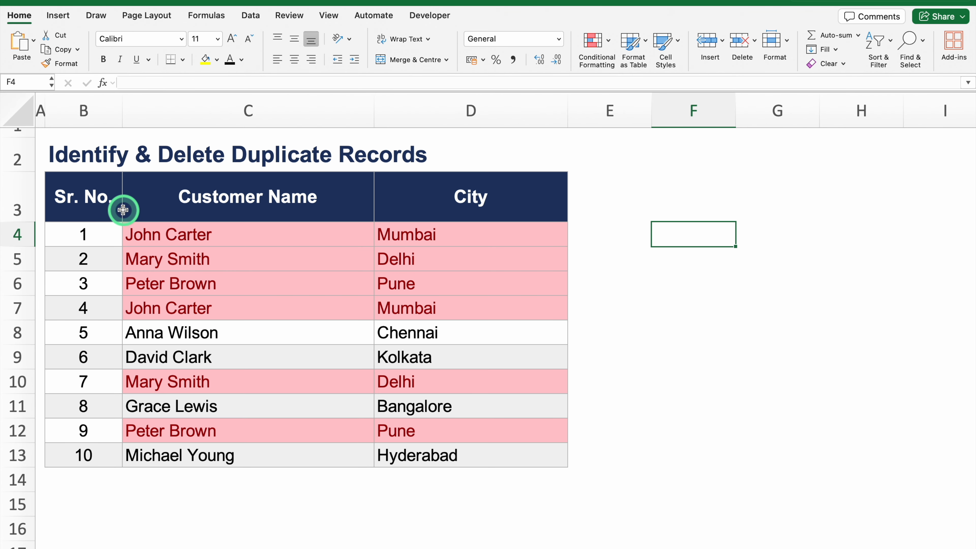
Remove duplicate records from B3:D13, keeping the header row and comparing only Customer Name and City, not Sr. No
left_click(104, 201)
left_click_drag(104, 201, 415, 454)
left_click(251, 17)
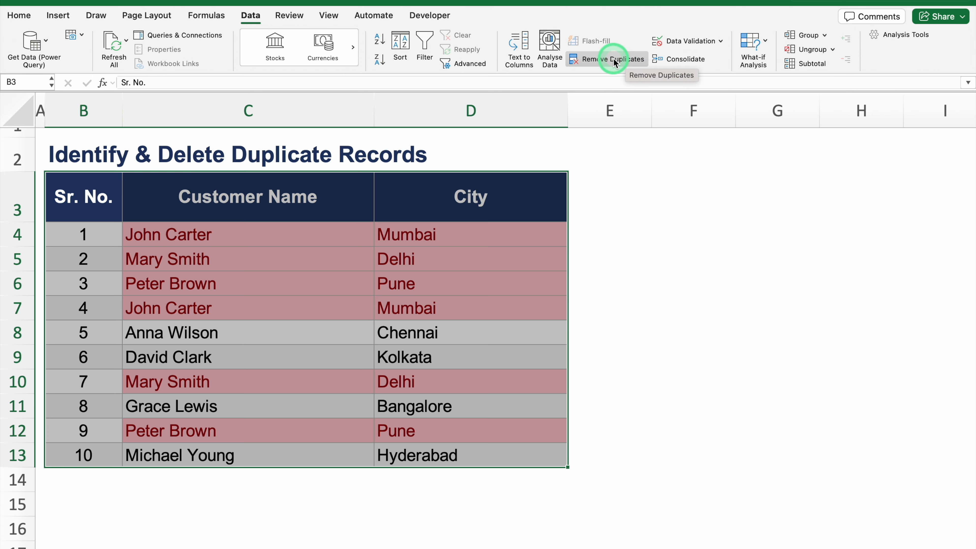
left_click(626, 60)
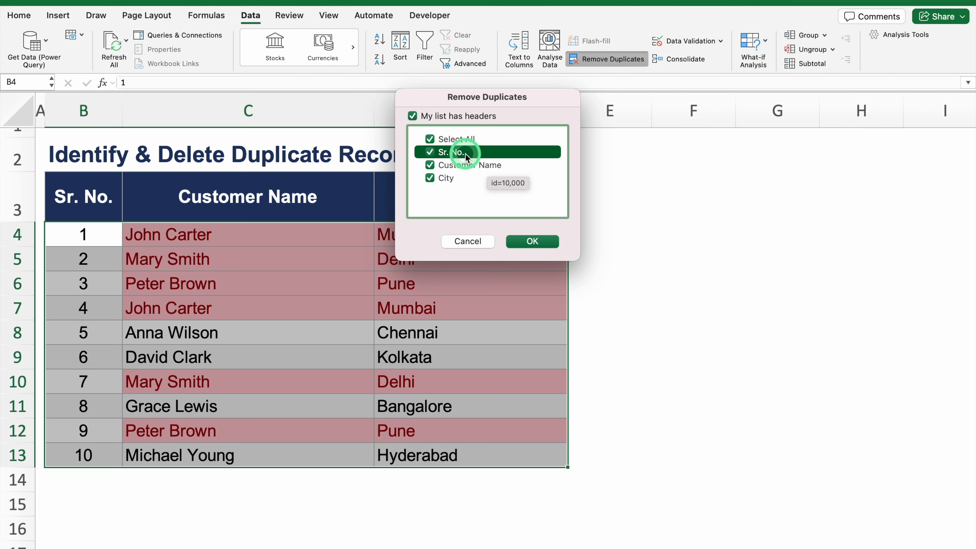
left_click(430, 153)
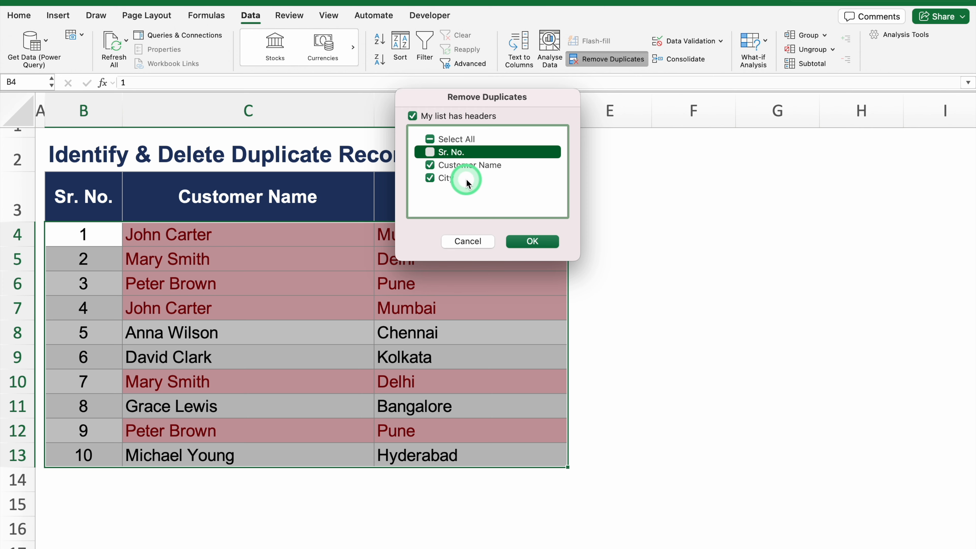
left_click(534, 241)
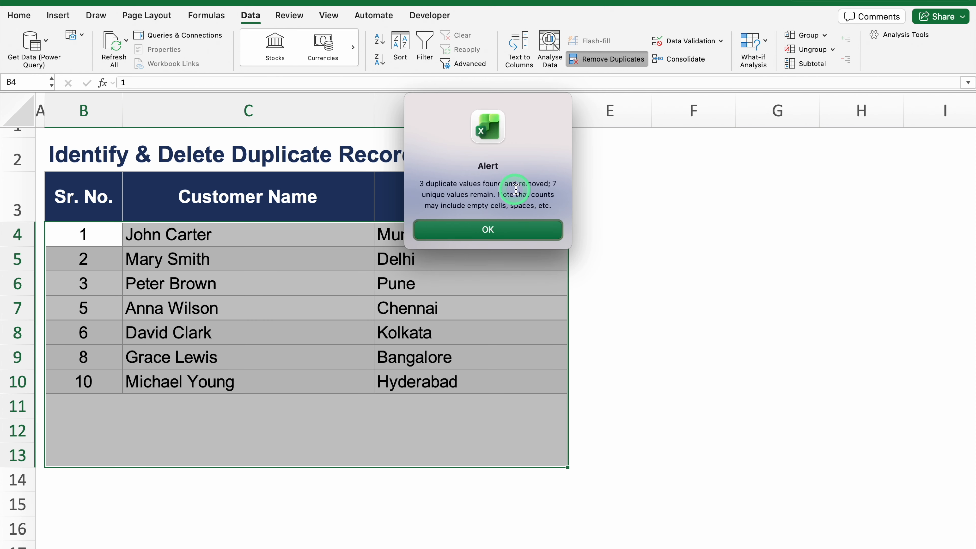
left_click(494, 231)
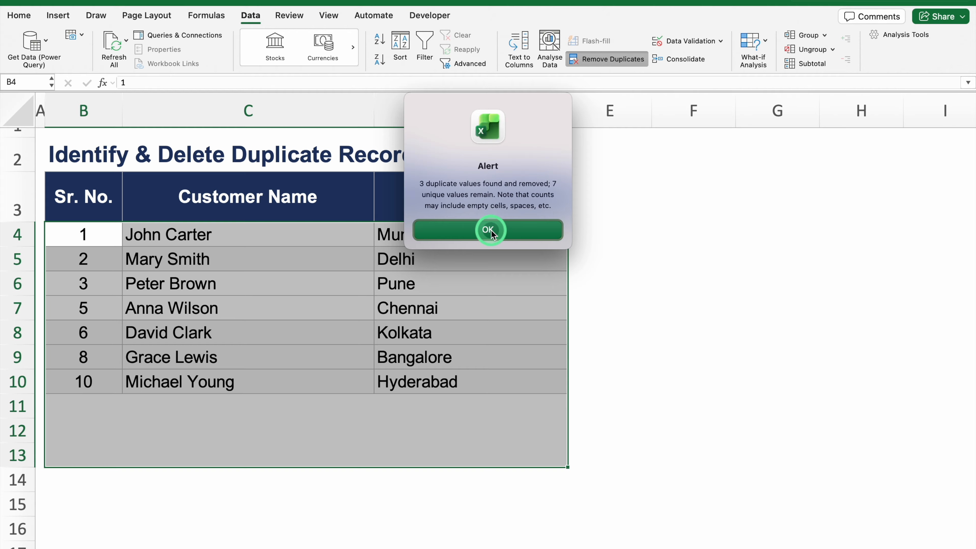
left_click(623, 276)
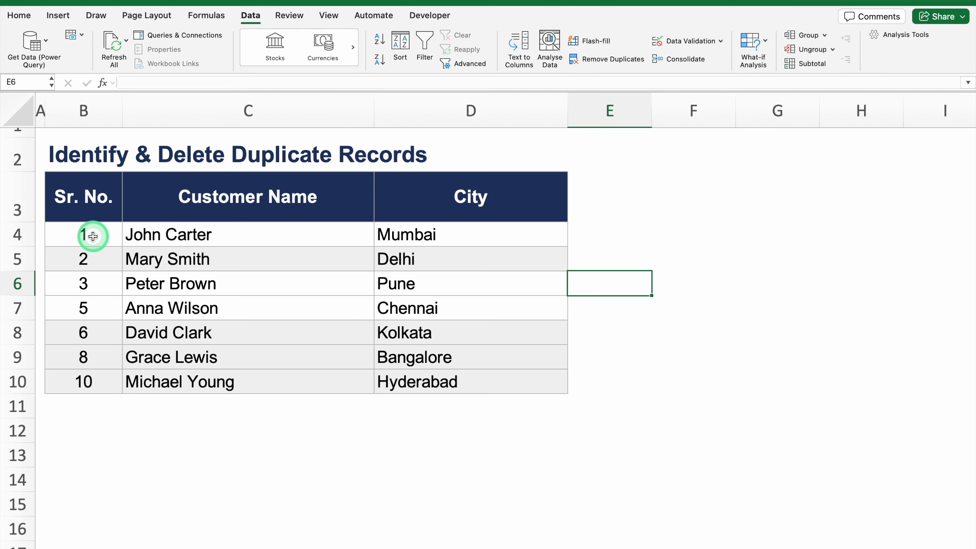
Renumber the Sr. No. column sequentially from 1 to 7 in B4:B10 by filling the series down
left_click_drag(92, 236, 126, 272)
double_click(123, 271)
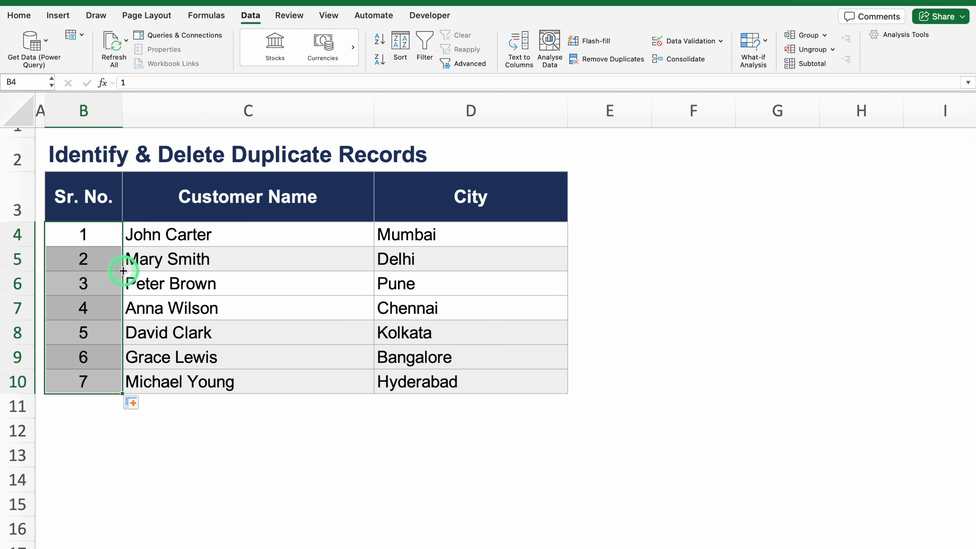
left_click(225, 447)
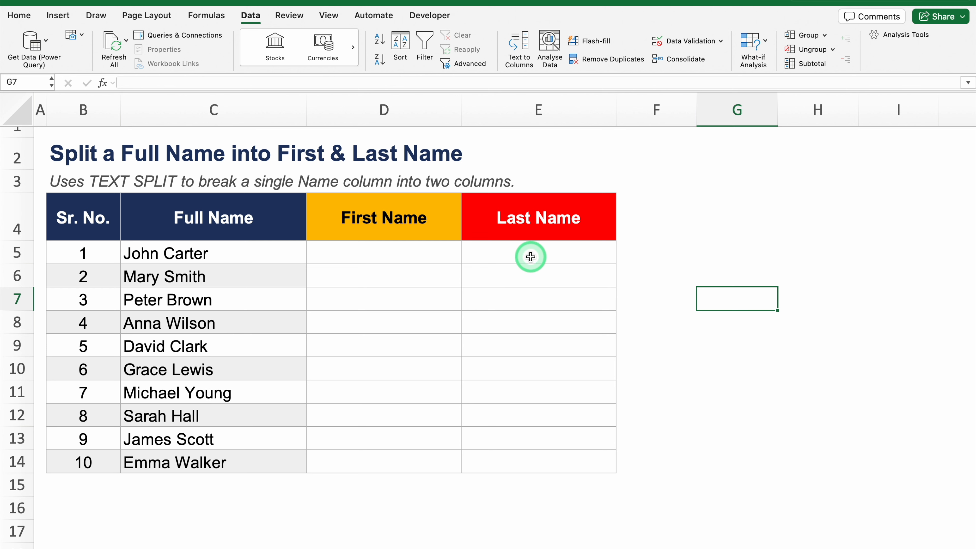
On the Split a Full Name sheet, enter =TEXTSPLIT(C5," ") in D5 and fill it down to row 14
left_click(377, 253)
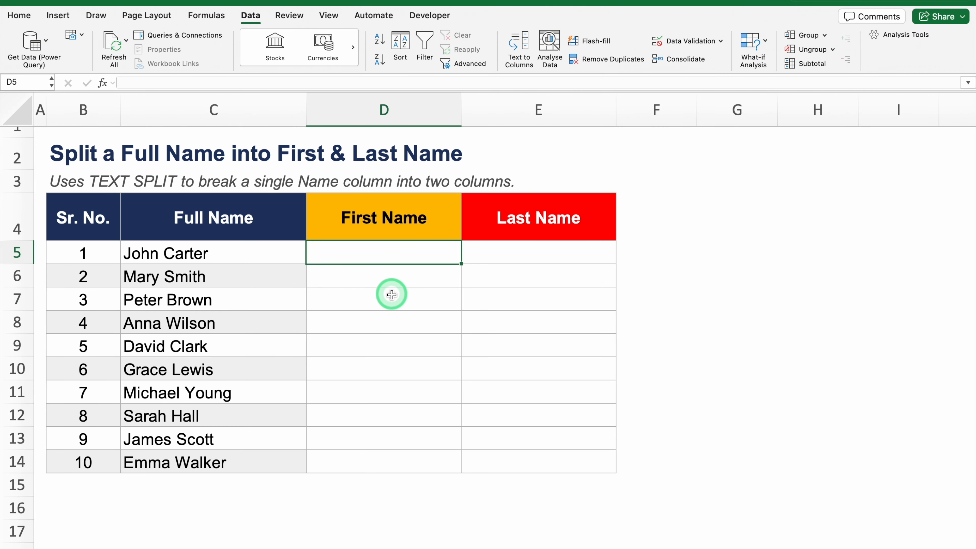
type("=")
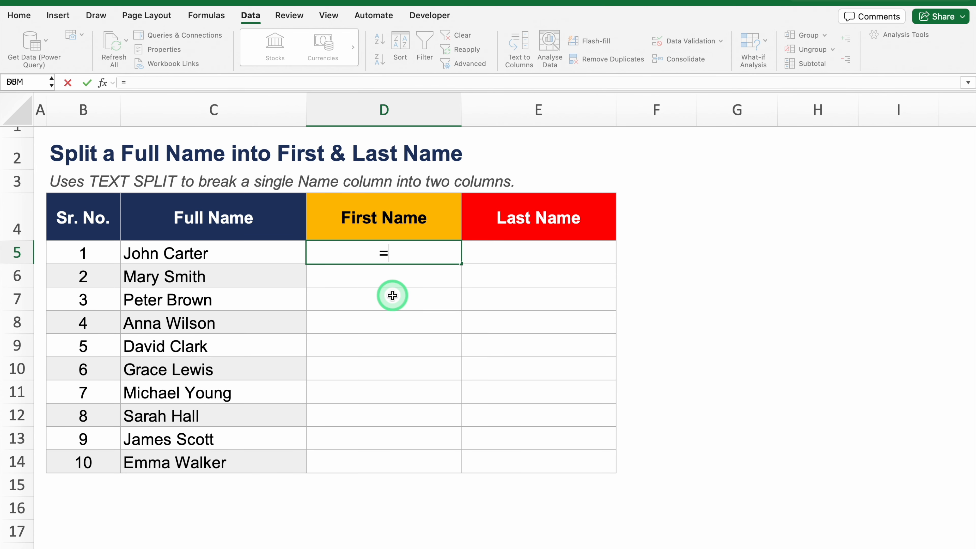
type("TEXTS")
double_click(359, 283)
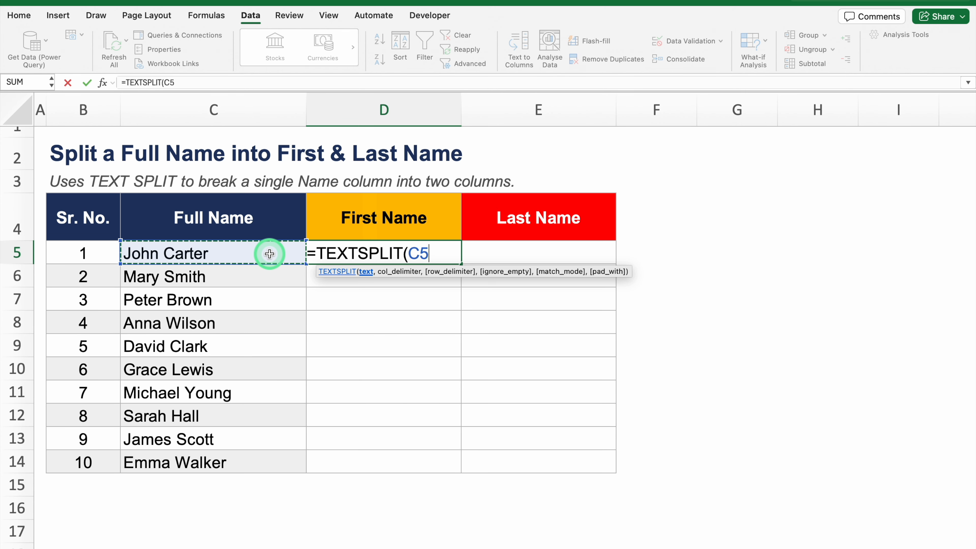
type(",")
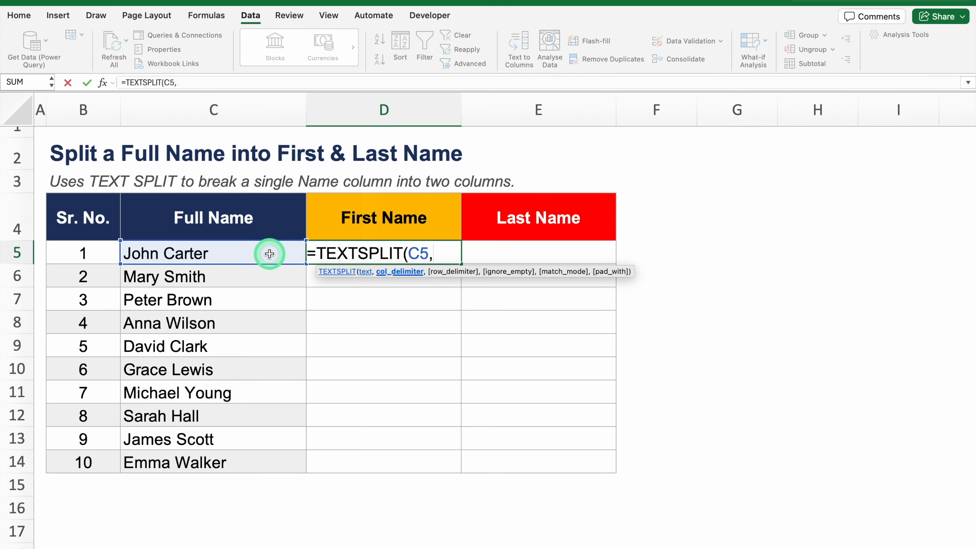
type("\" \")")
key("Return")
left_click(424, 251)
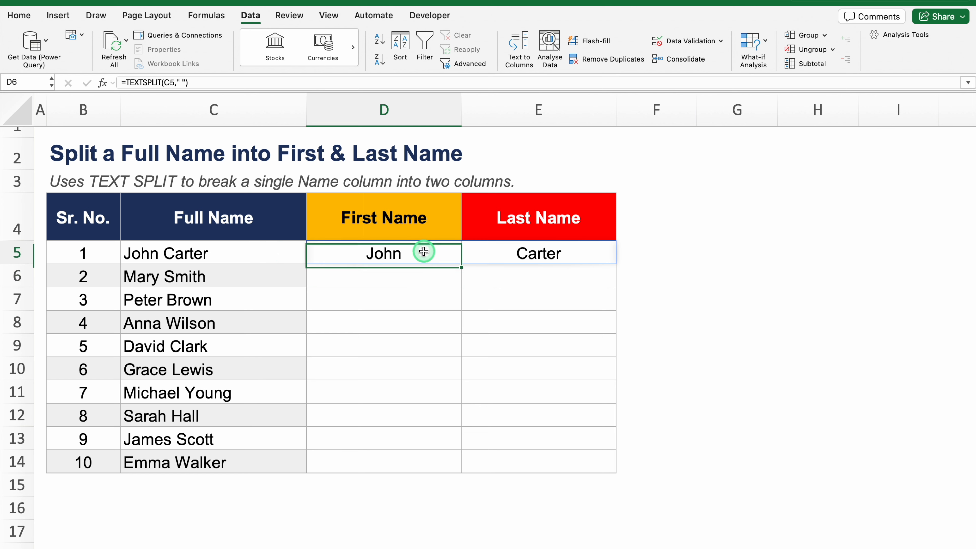
left_click_drag(461, 264, 458, 466)
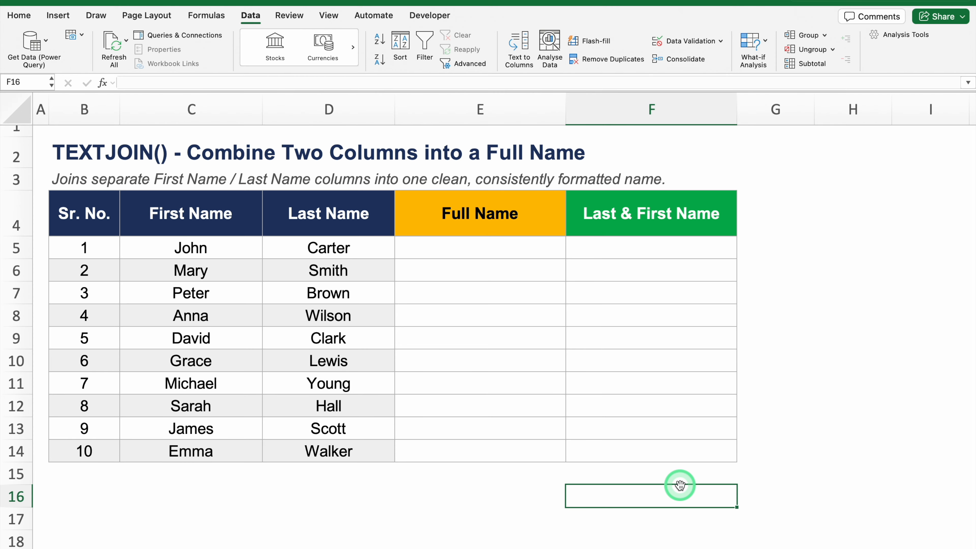
On the TEXTJOIN sheet, enter =TEXTJOIN(" ",TRUE,C5:D5) in E5 and fill the Full Name column down to E14
left_click(475, 249)
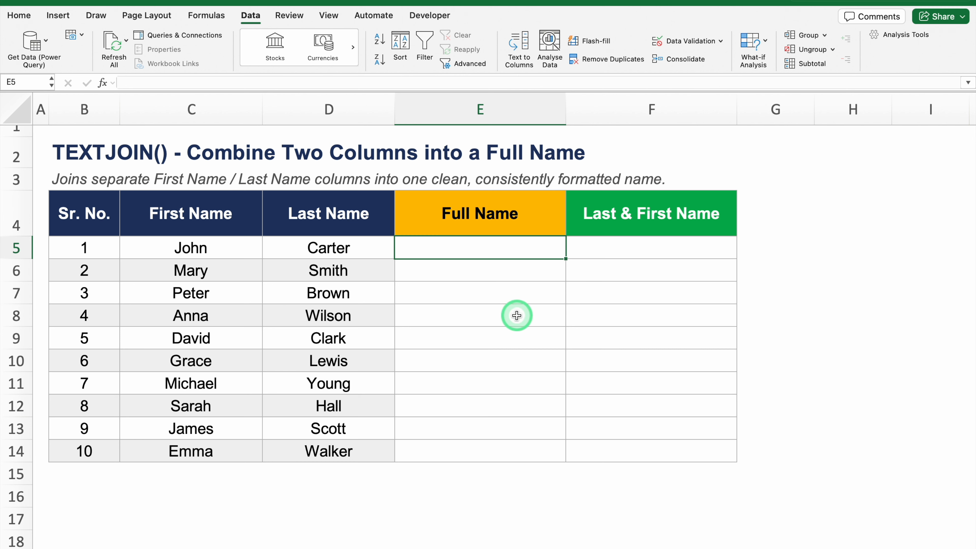
type("=")
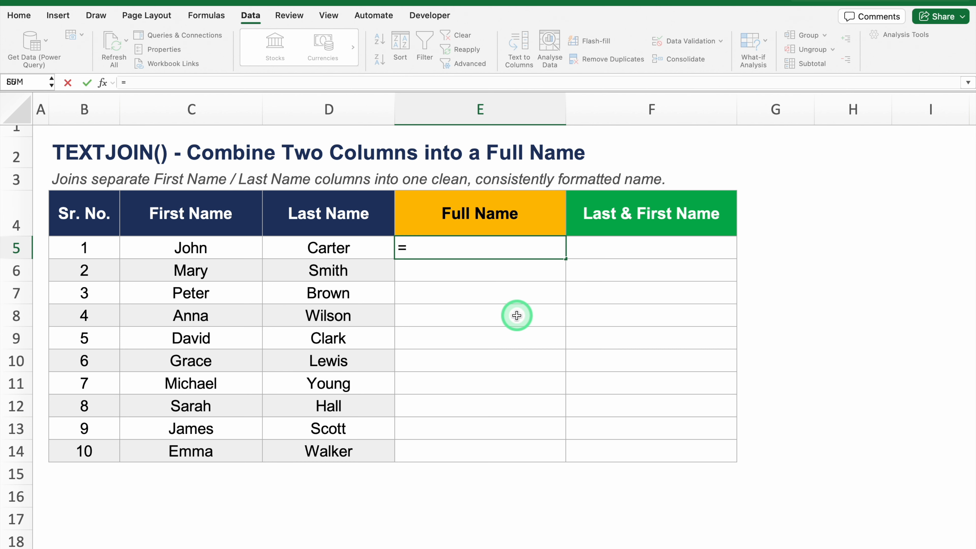
type("TEXTJOIN(")
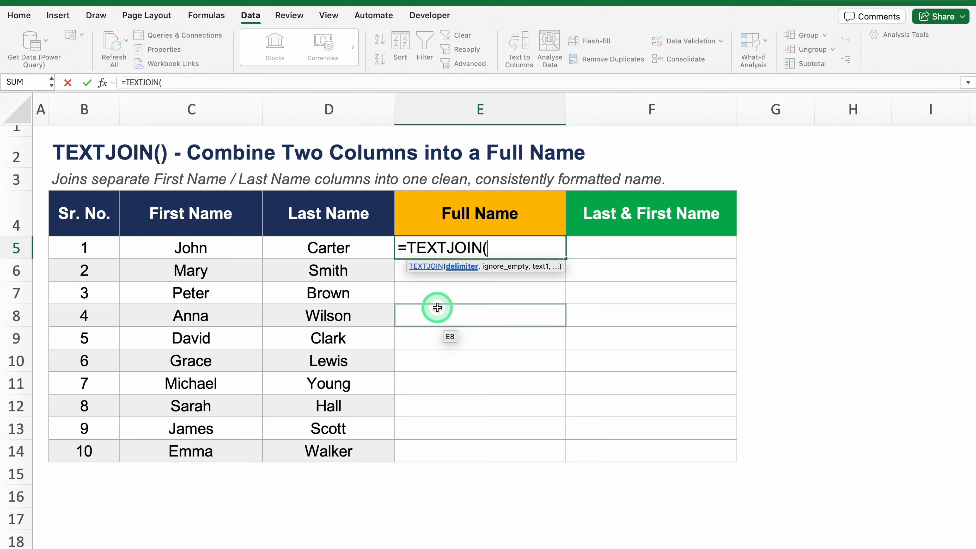
type("\" \",")
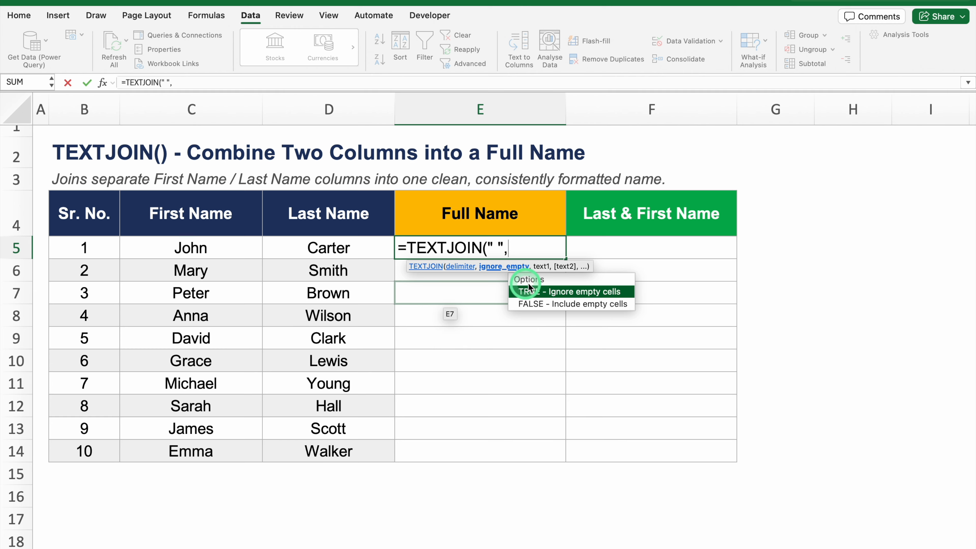
left_click(594, 293)
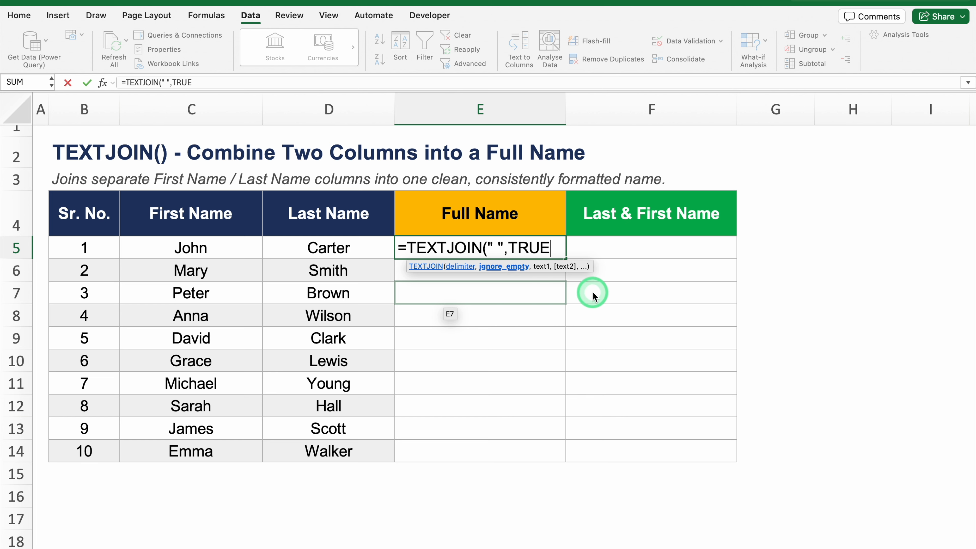
type(",")
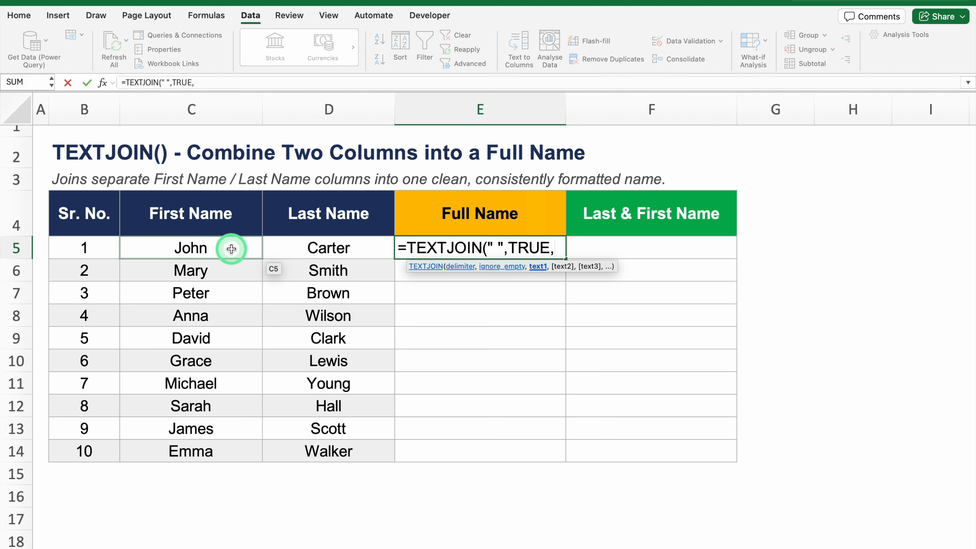
left_click_drag(231, 249, 294, 254)
type(")")
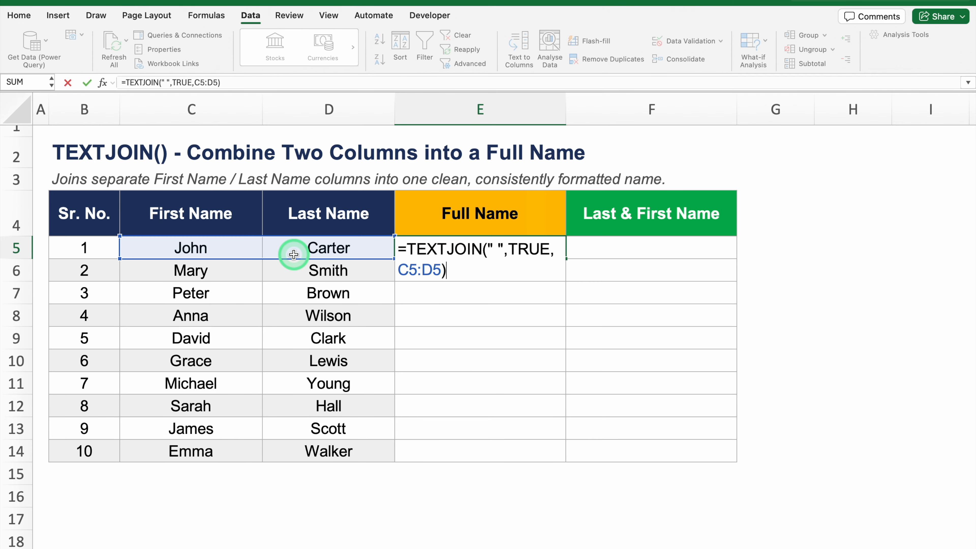
key("Return")
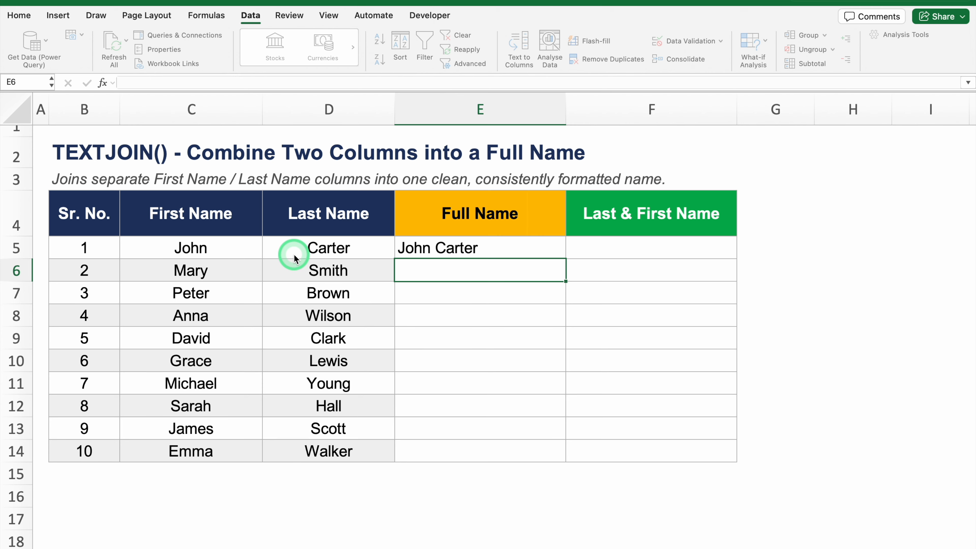
left_click(498, 245)
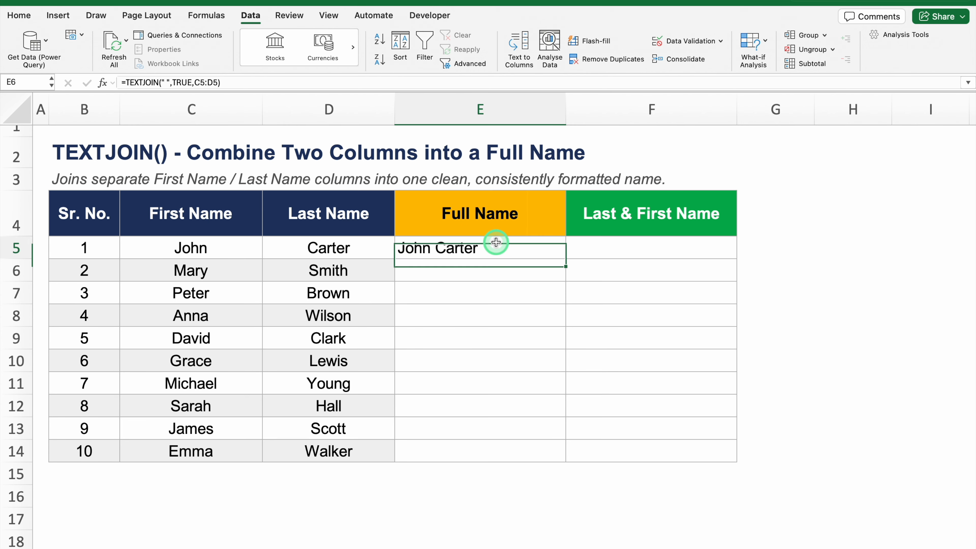
double_click(566, 259)
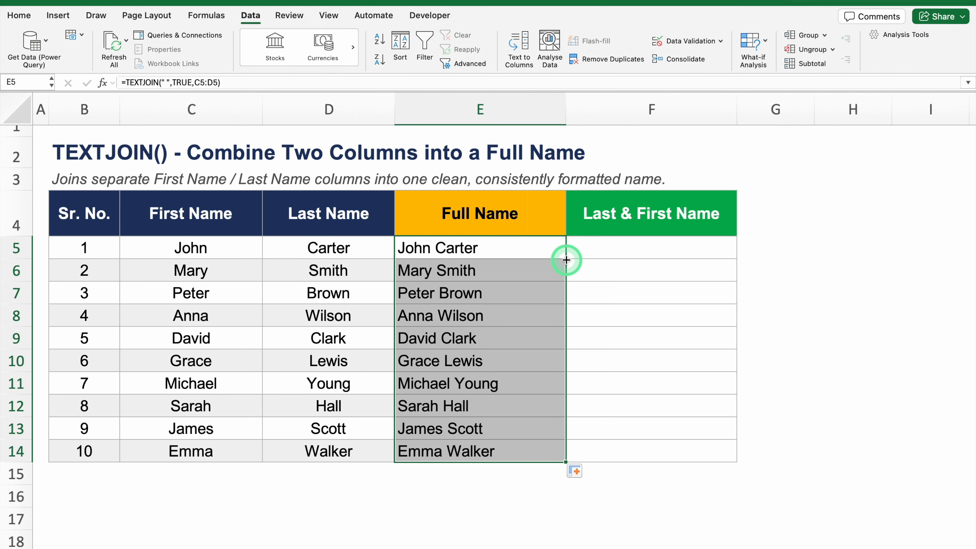
Enter =D5&" "&C5 in F5 and fill the Last & First Name column down to F14
left_click(617, 247)
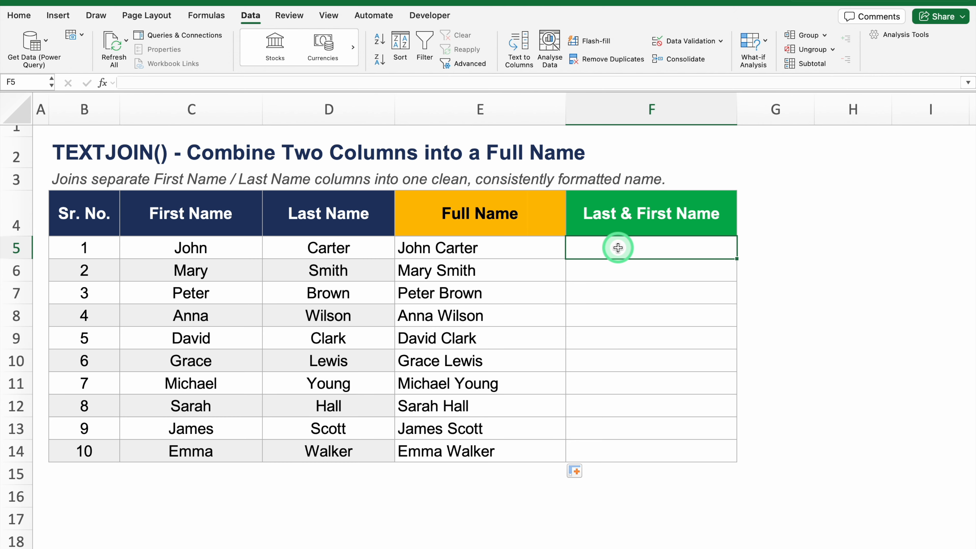
type("=")
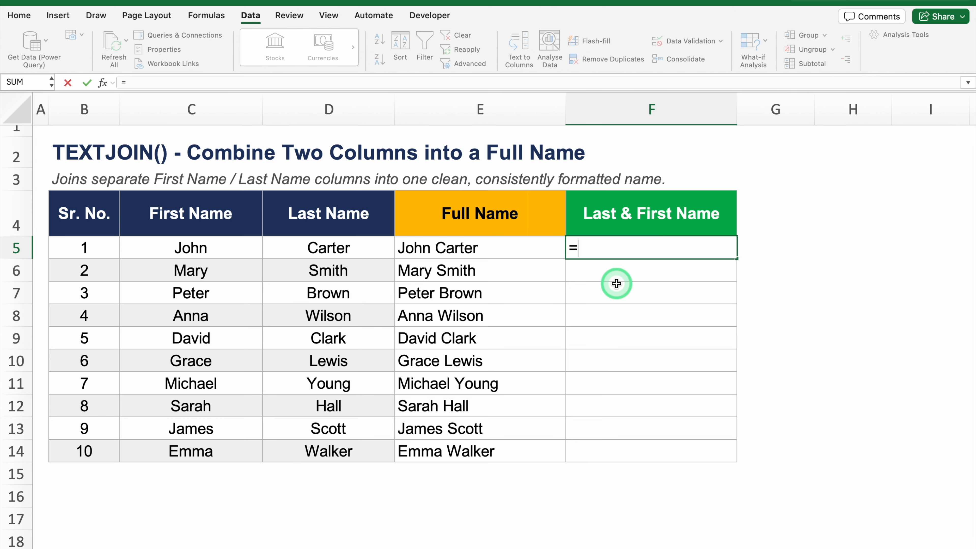
left_click(373, 255)
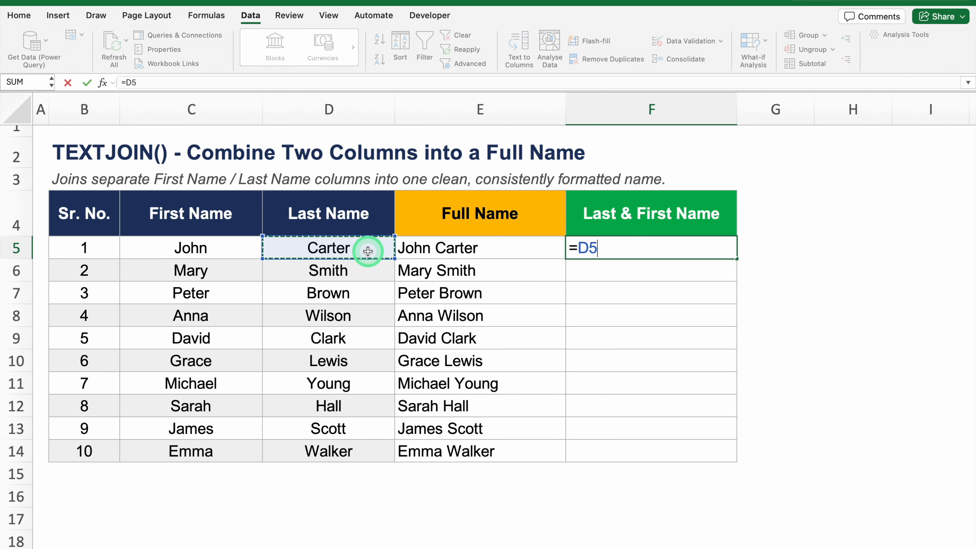
type("&\"")
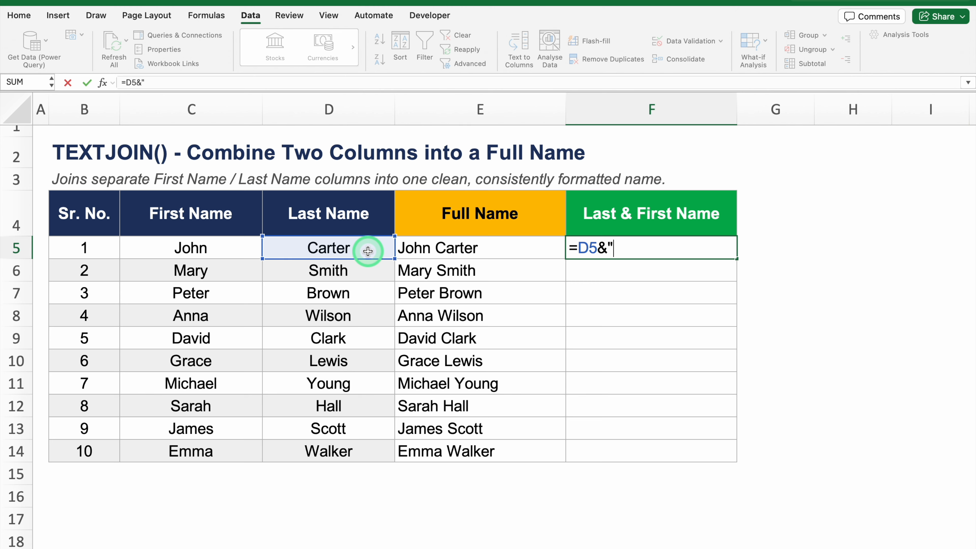
type(" \"&")
left_click(229, 250)
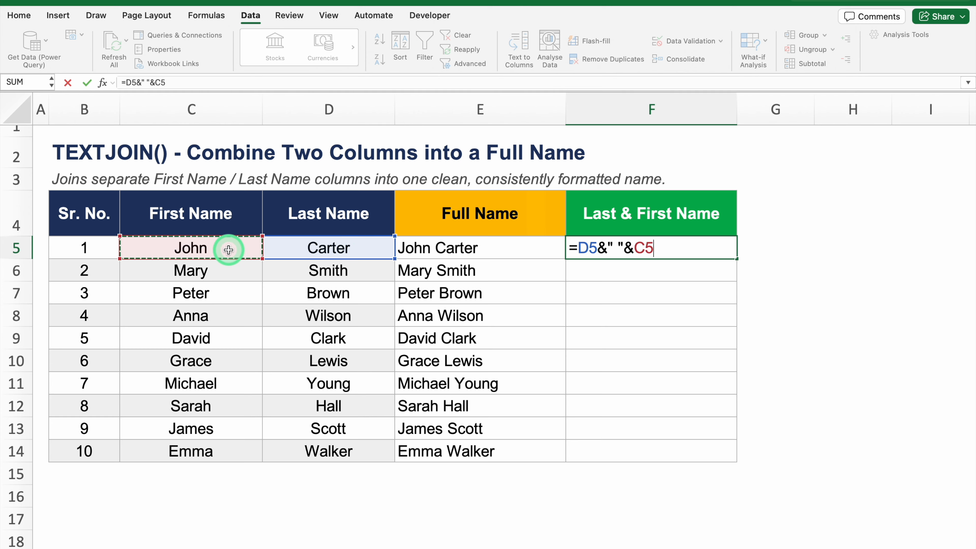
key("Return")
key("Up")
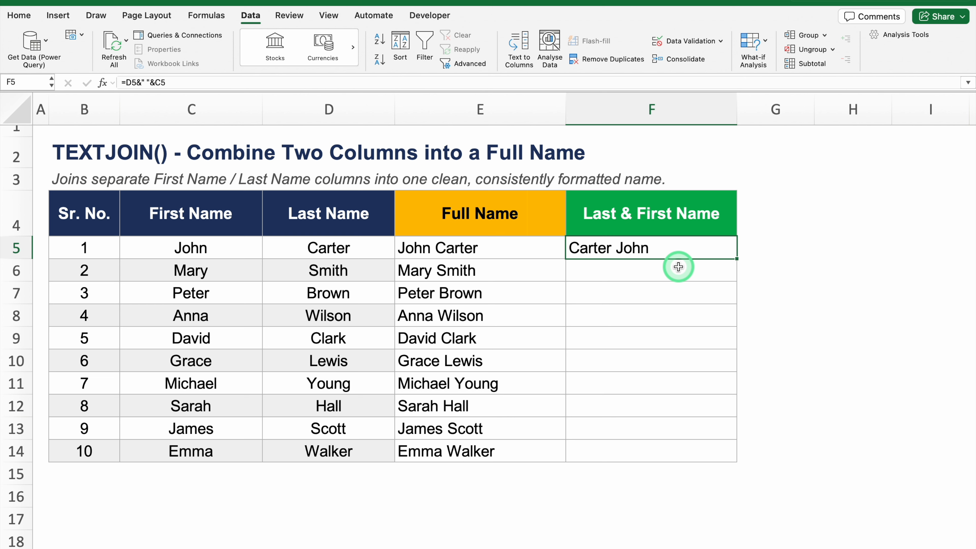
double_click(737, 259)
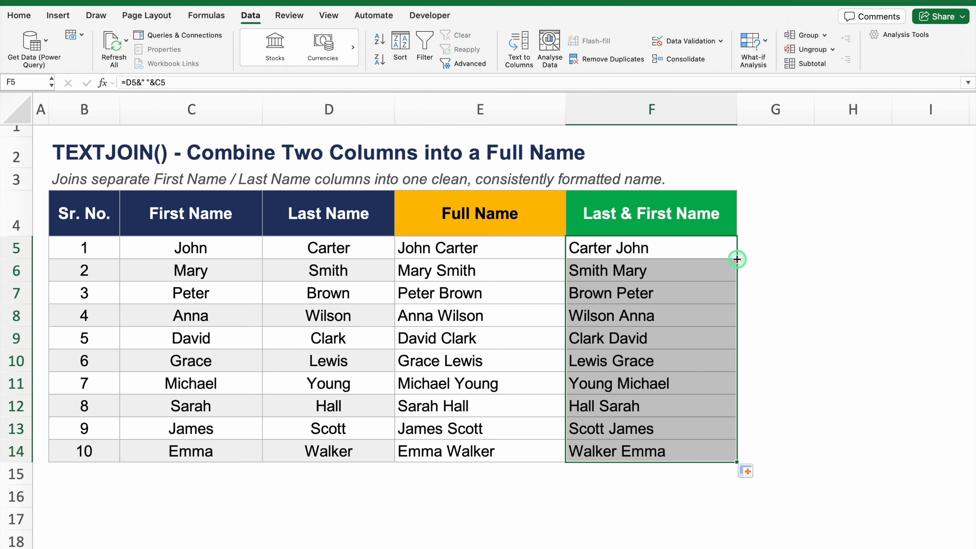
left_click(805, 270)
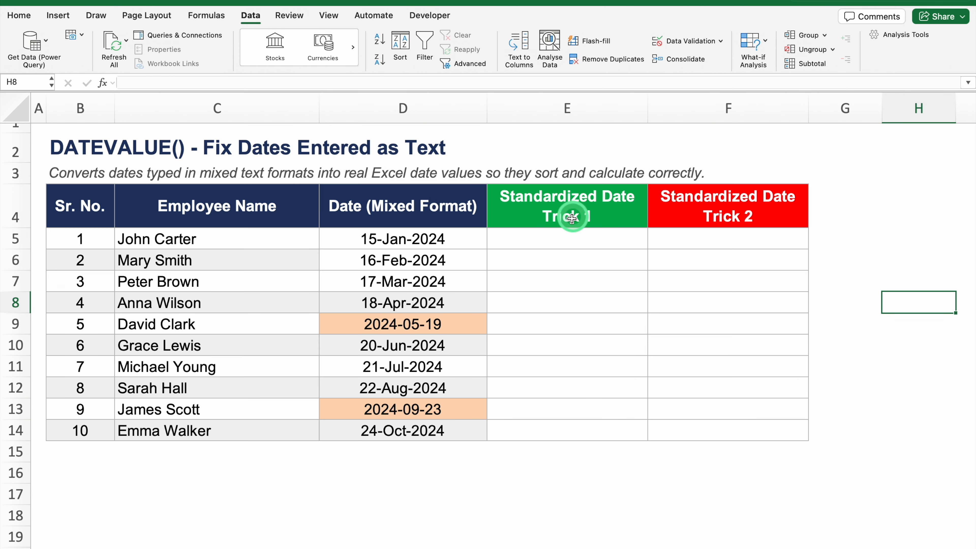
On the DATEVALUE sheet, enter =DATEVALUE(D5) in E5 and fill the Standardized Date Trick 1 column down to E14
left_click(563, 240)
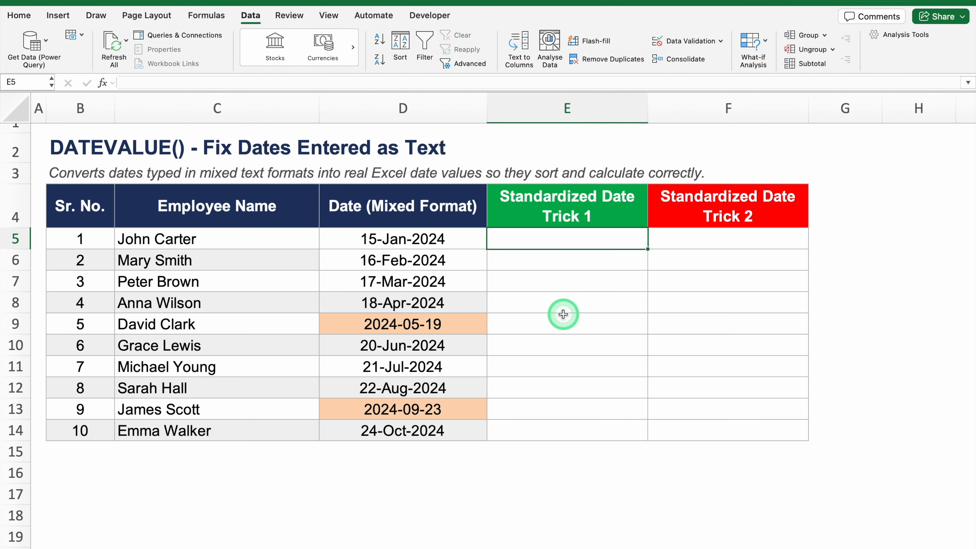
type("=")
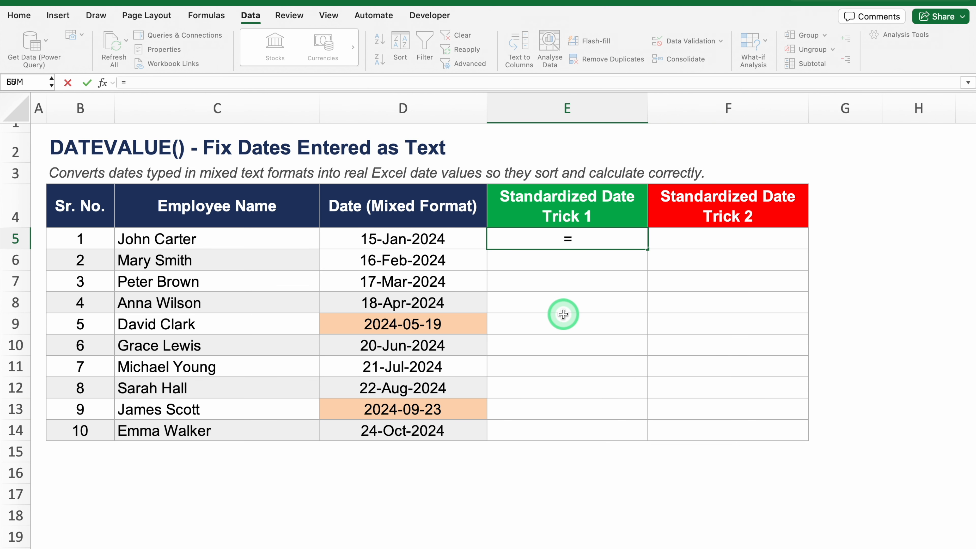
type("DATEV")
double_click(530, 269)
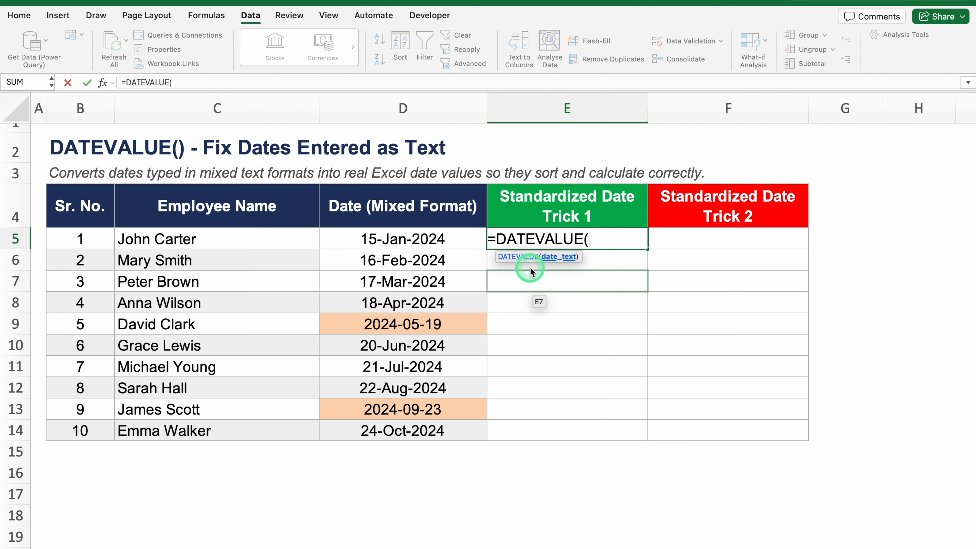
left_click(445, 239)
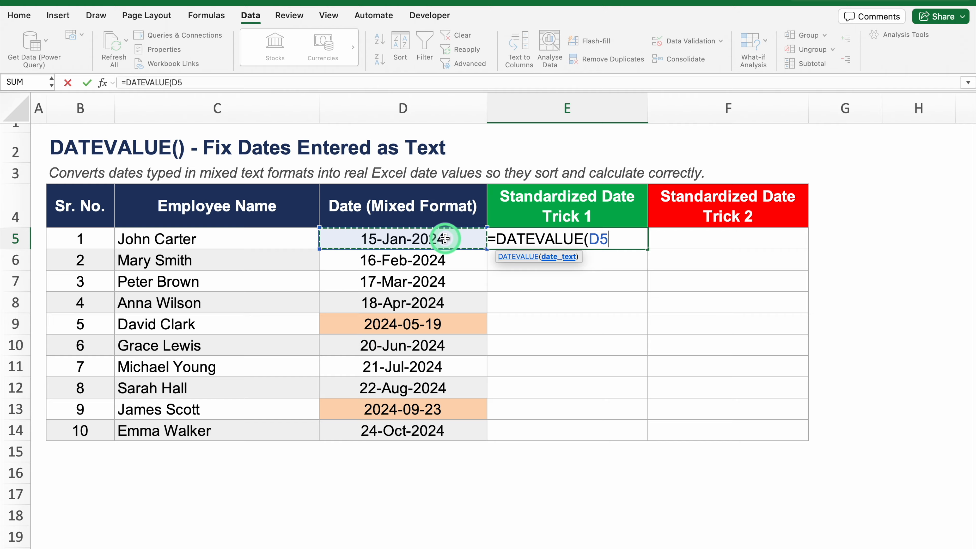
type(")")
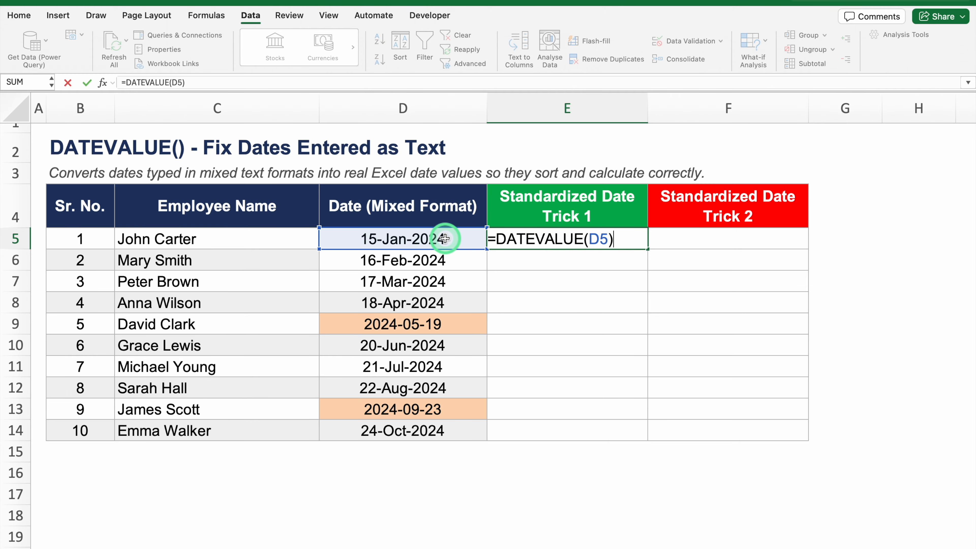
key("Return")
left_click(614, 238)
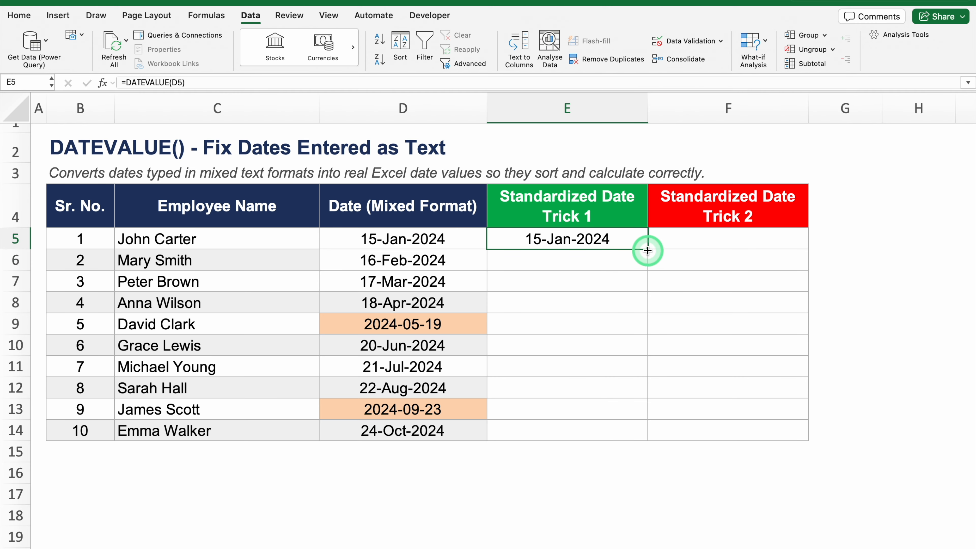
double_click(647, 251)
left_click(532, 321)
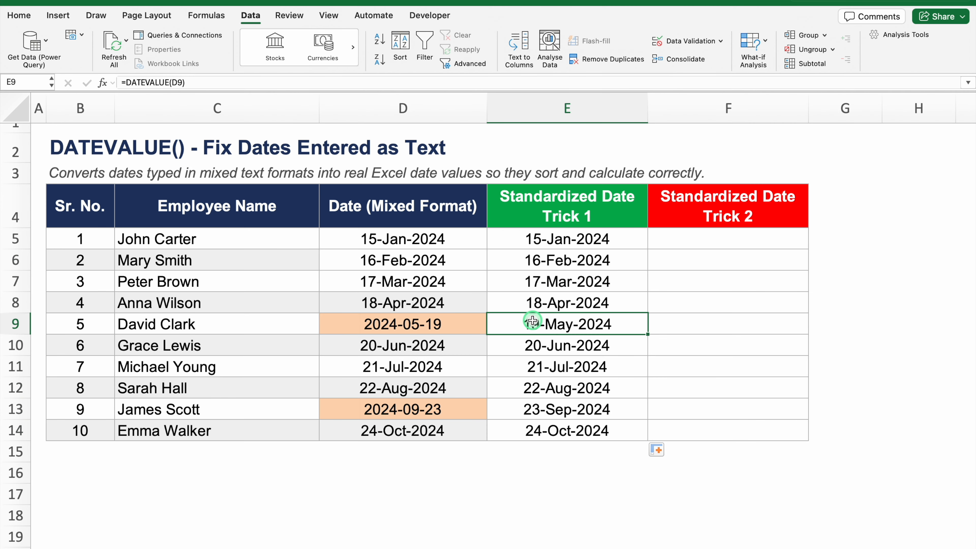
left_click(542, 409)
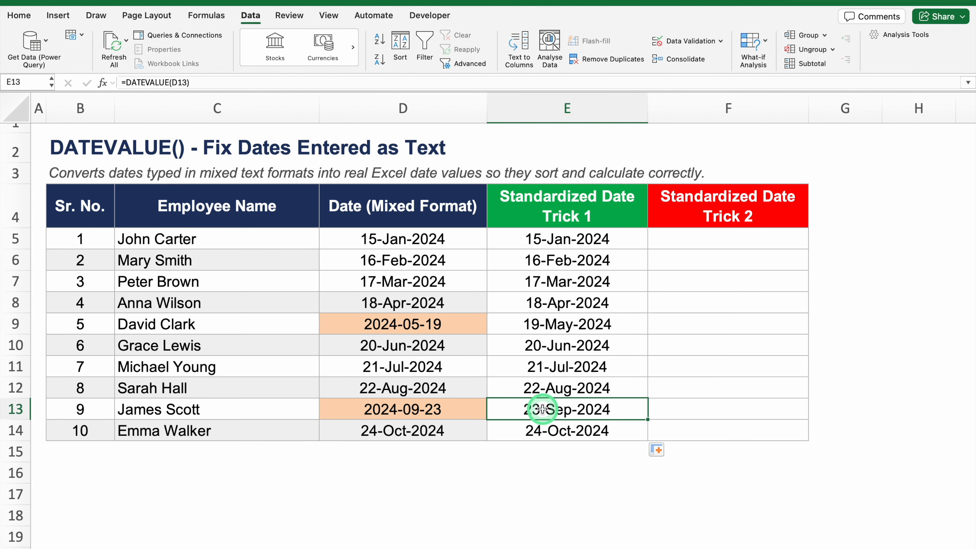
Enter =TEXT(D5,"DD-MMM-YYY") in F5 and fill the Standardized Date Trick 2 column down to F14
left_click(682, 238)
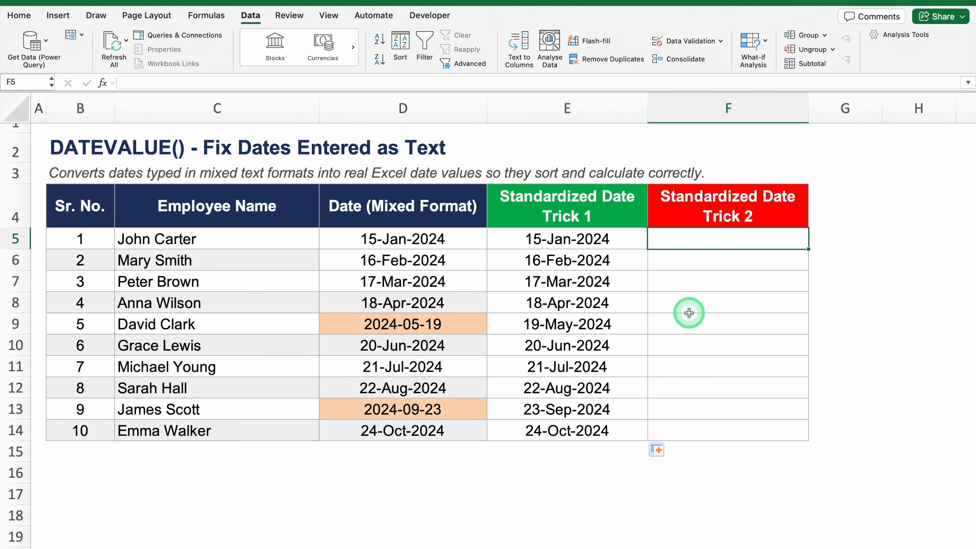
type("=TEXT(")
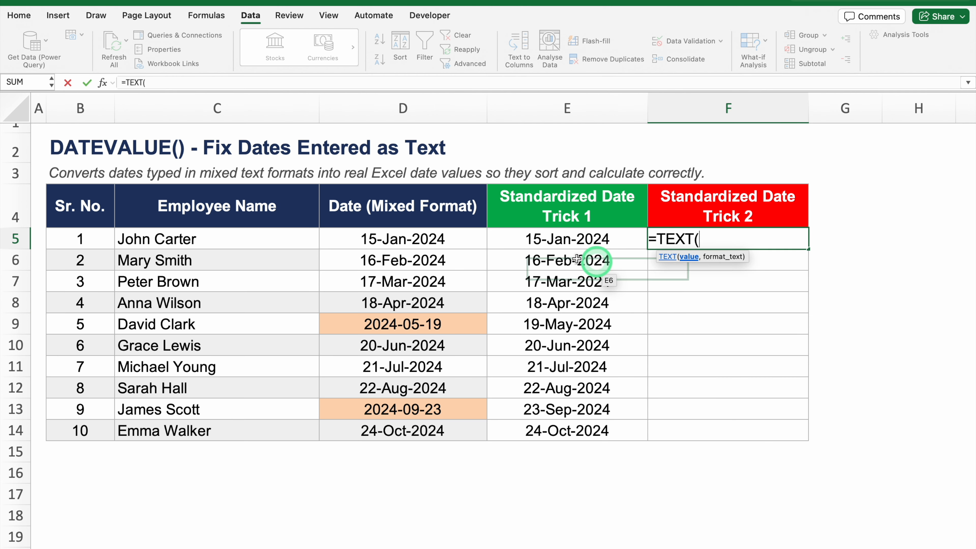
left_click(470, 242)
type(",")
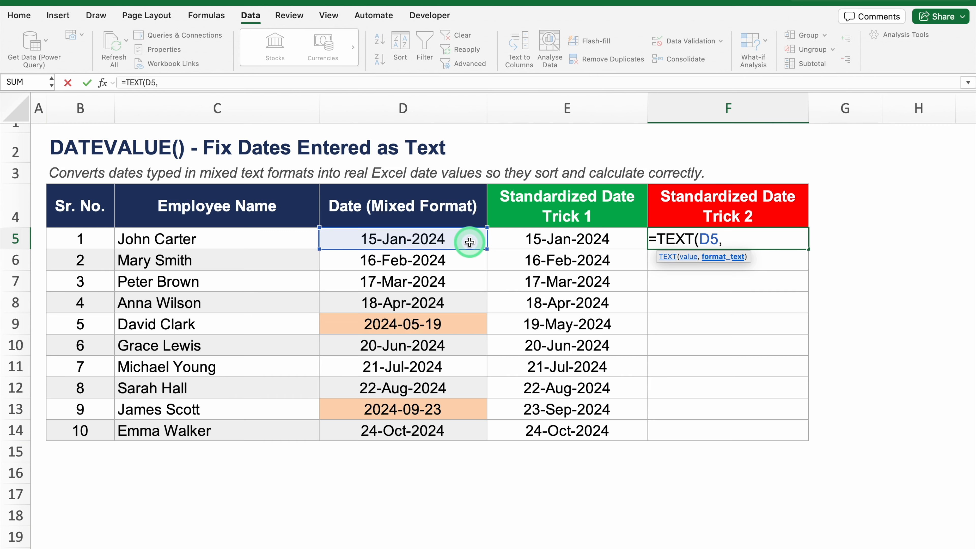
type("\"")
type("DD-MMM-YYY")
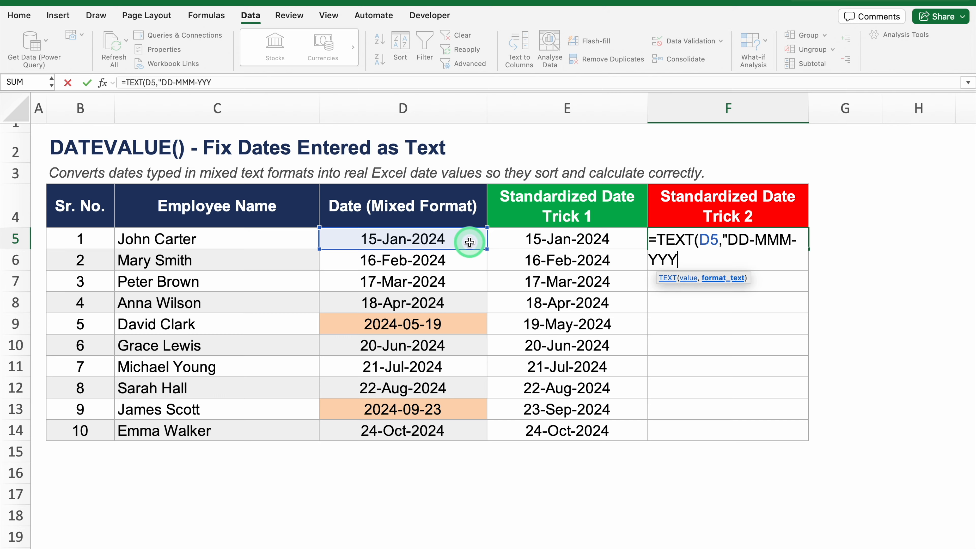
type("\")")
key("Return")
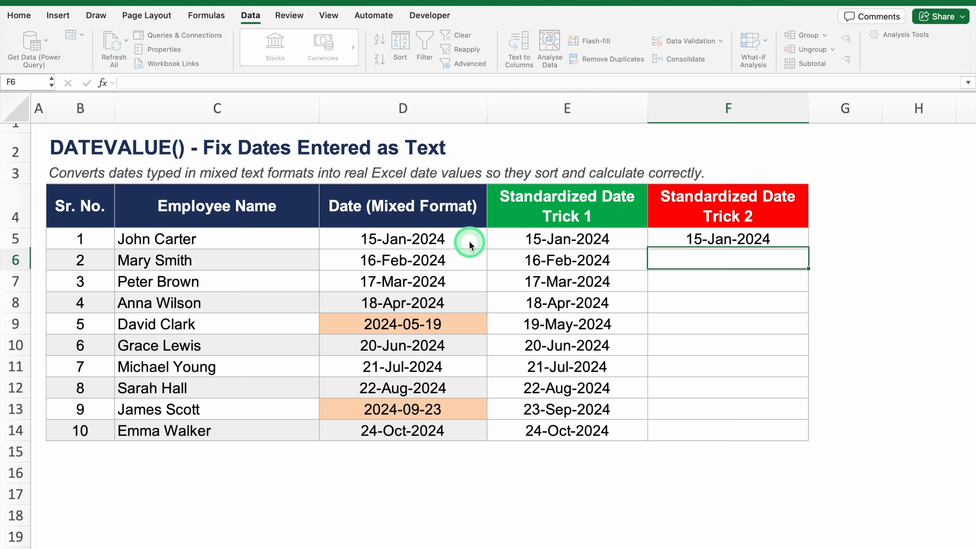
key("Up")
double_click(814, 247)
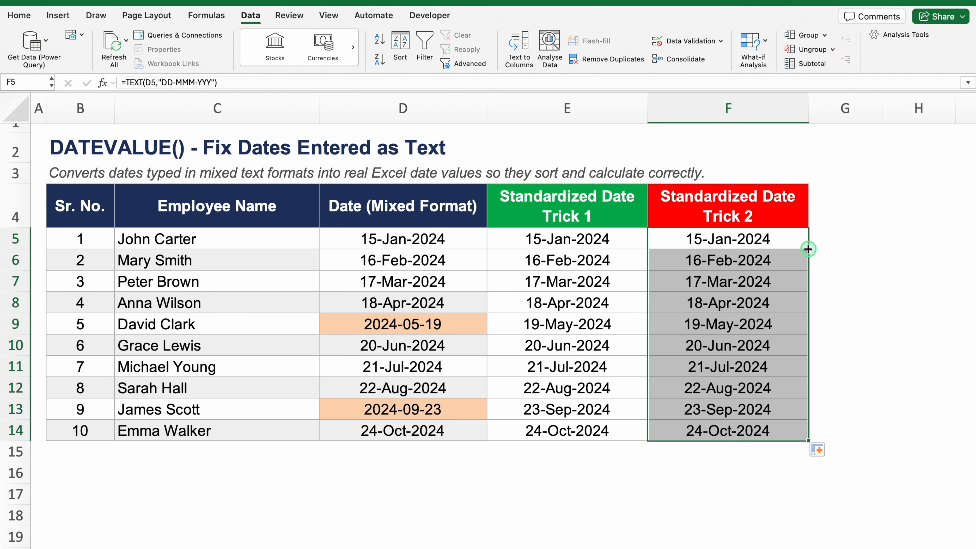
left_click(727, 323)
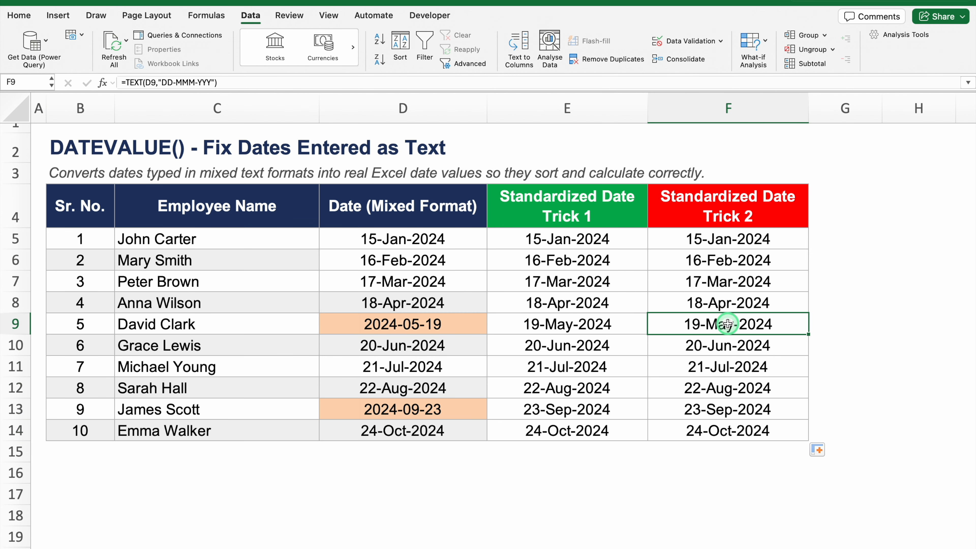
left_click(625, 329)
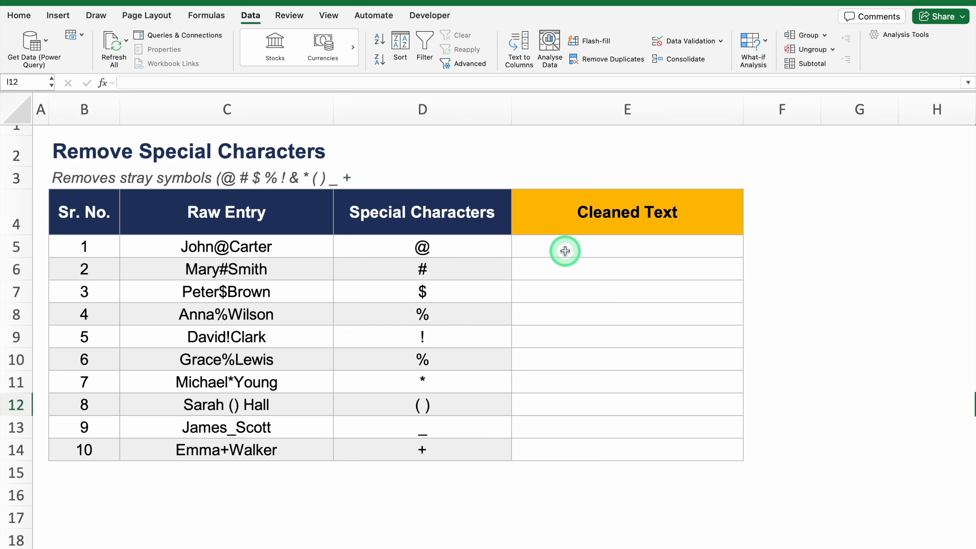
On the Remove Special Characters sheet, copy the first raw entry from C5 into the Cleaned Text cell E5
left_click(284, 245)
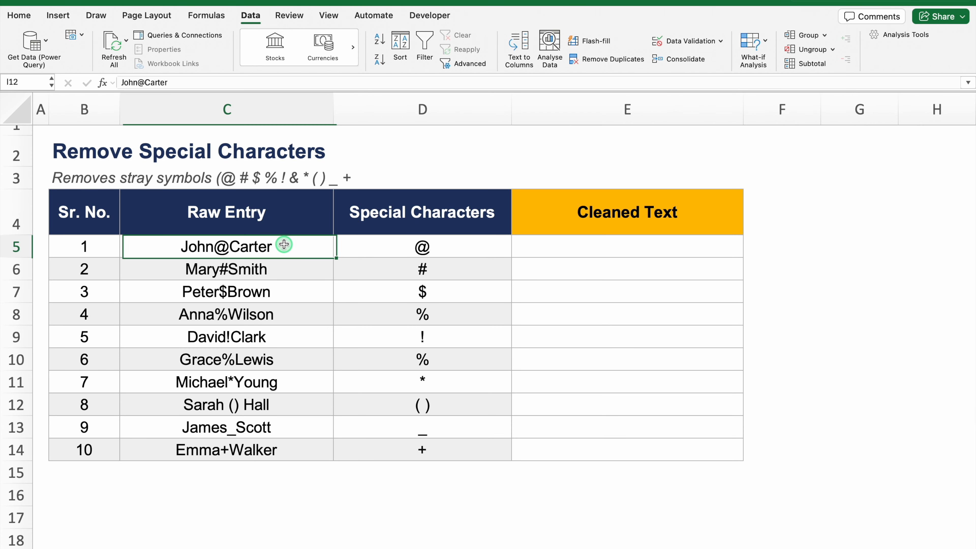
key("super+c")
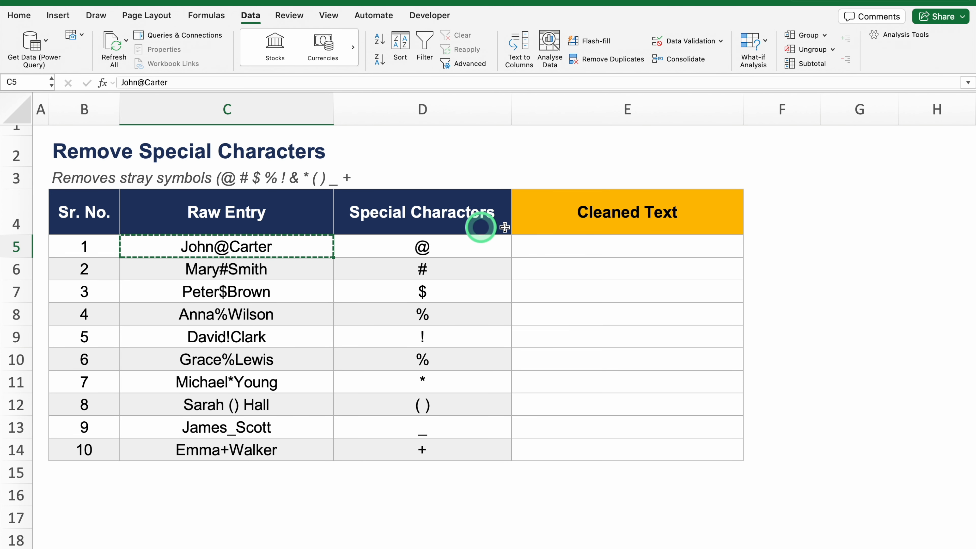
left_click(566, 248)
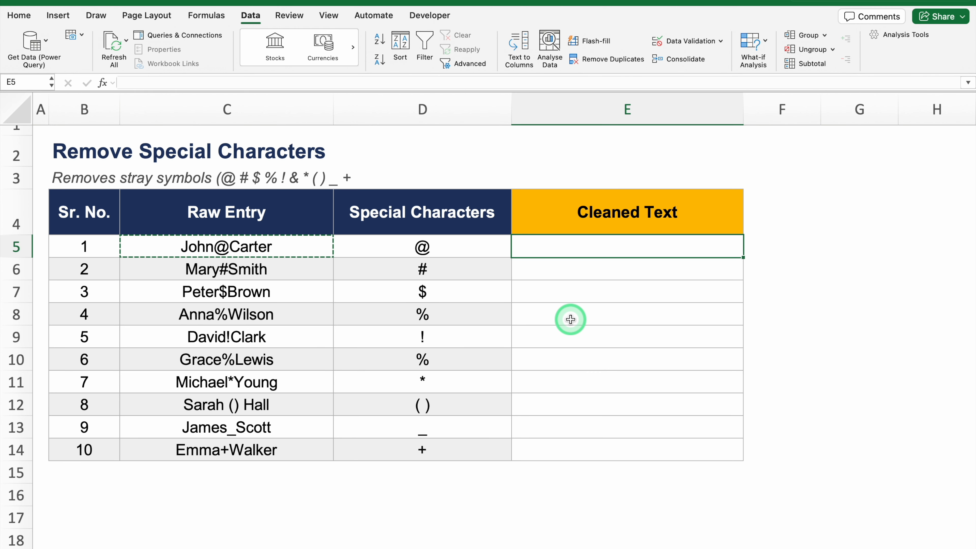
key("super+v")
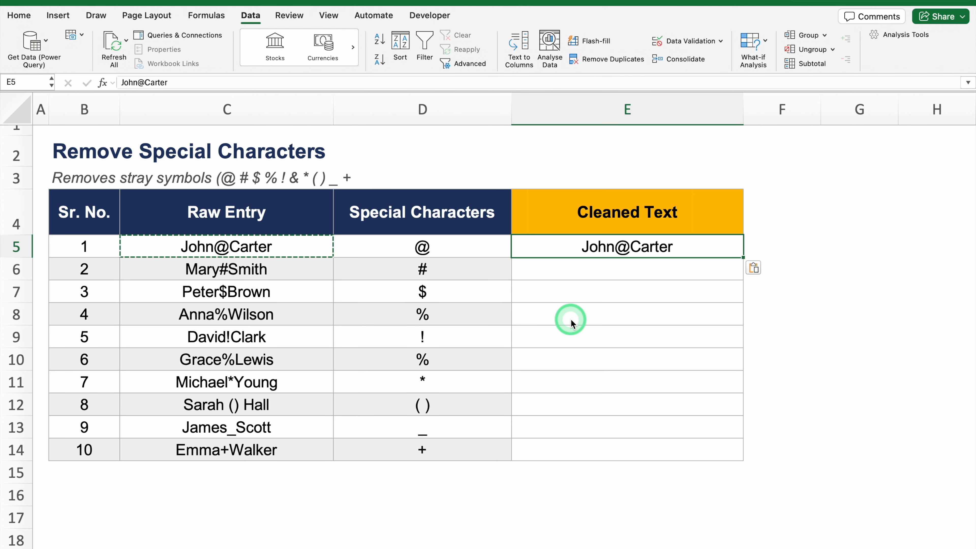
left_click(669, 259)
Replace the @ in E5 with a space and Flash Fill the rest of the Cleaned Text column from E6
double_click(633, 246)
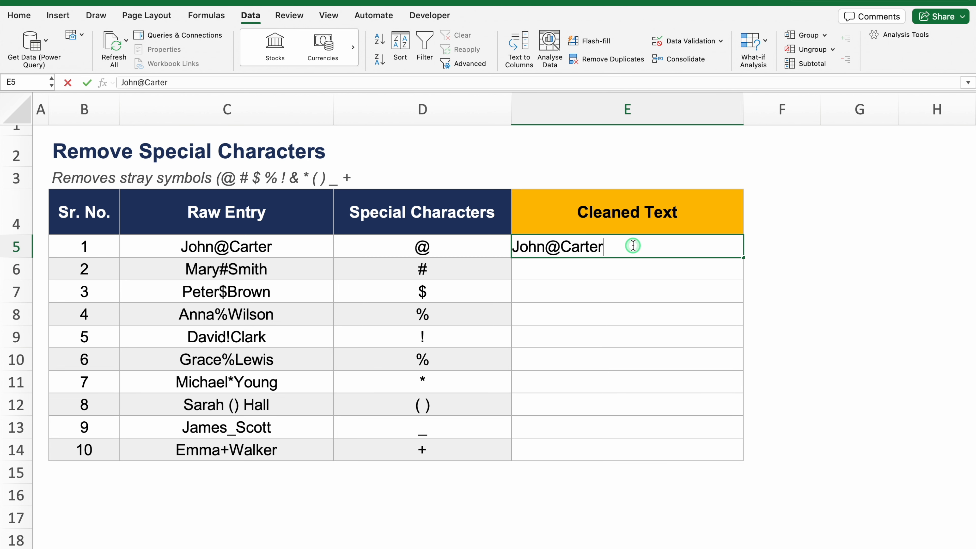
key("Left")
key("Left")
key("Left")
key("Left")
key("Left")
key("Left")
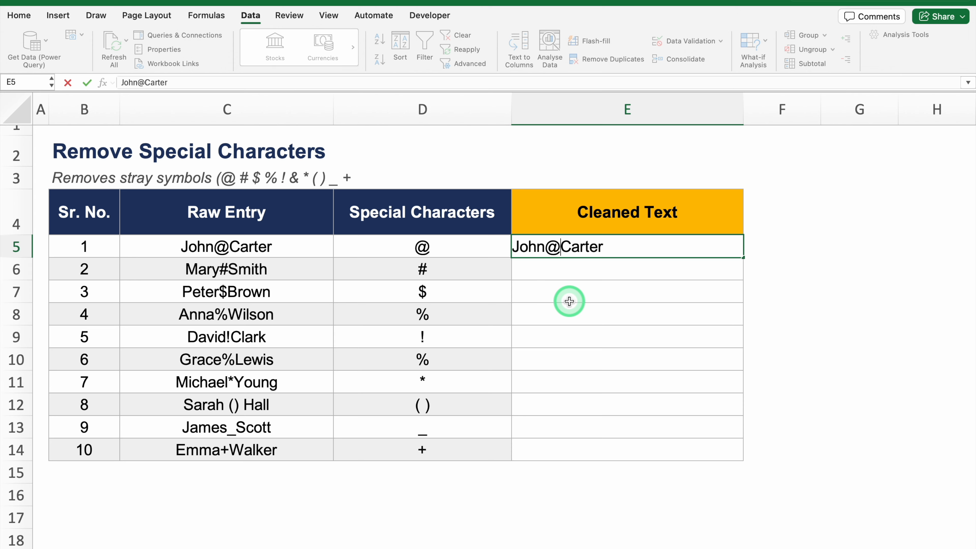
key("BackSpace")
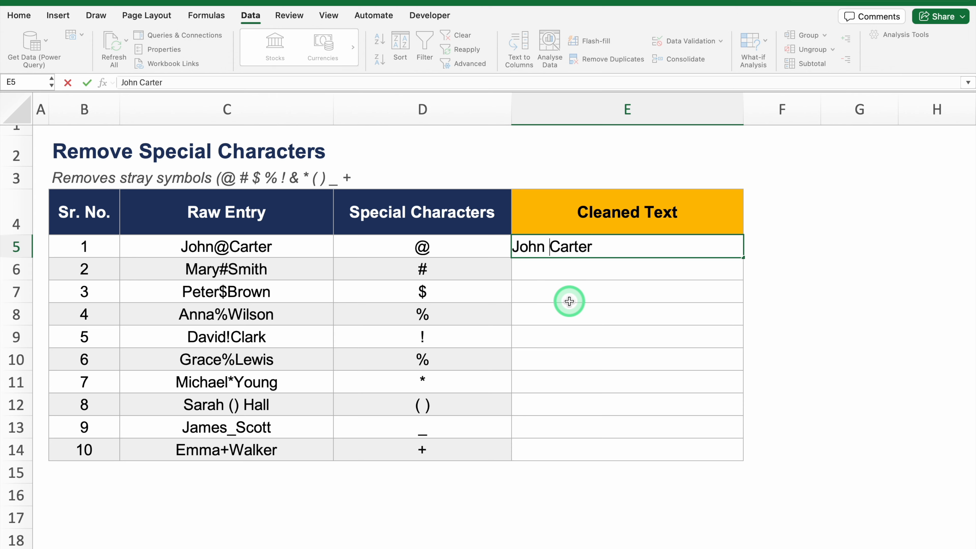
left_click(626, 248)
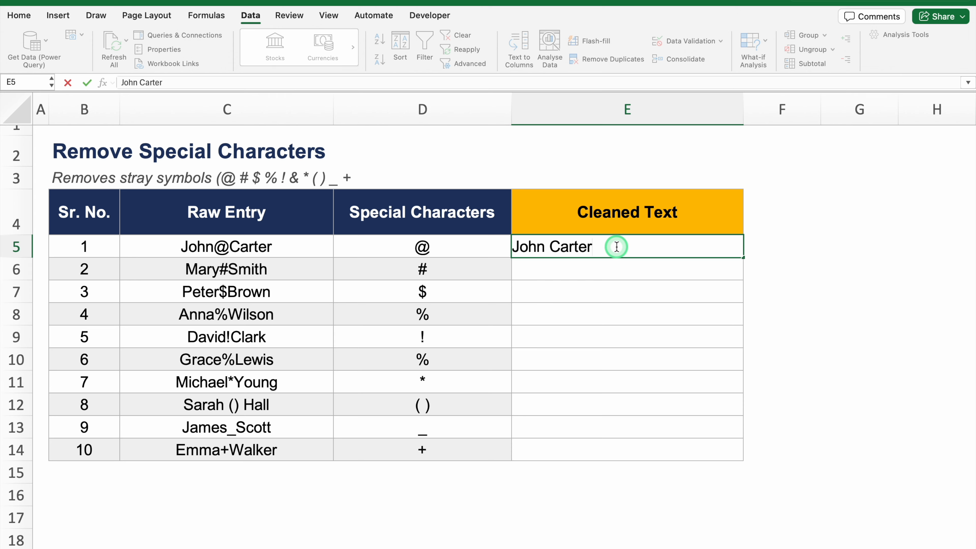
left_click(623, 275)
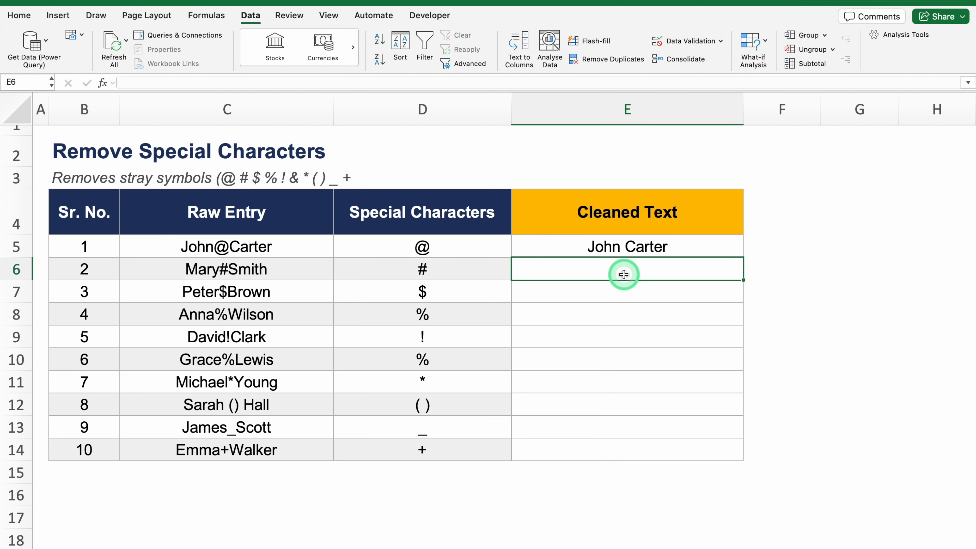
key("ctrl+e")
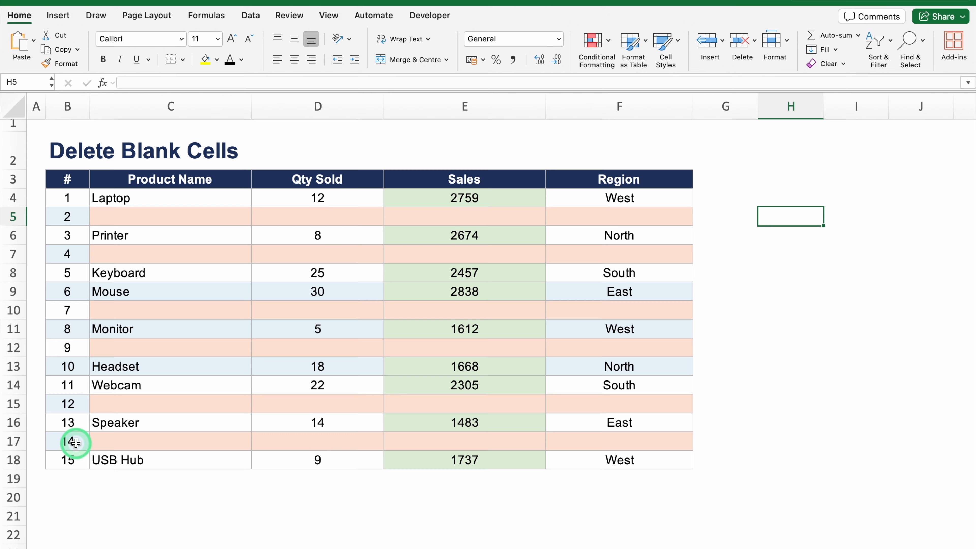
On the Delete Blank Cells sheet, select all blank cells within B3:F18 using Go To Special and delete their entire rows
left_click(85, 185)
left_click_drag(85, 184, 654, 460)
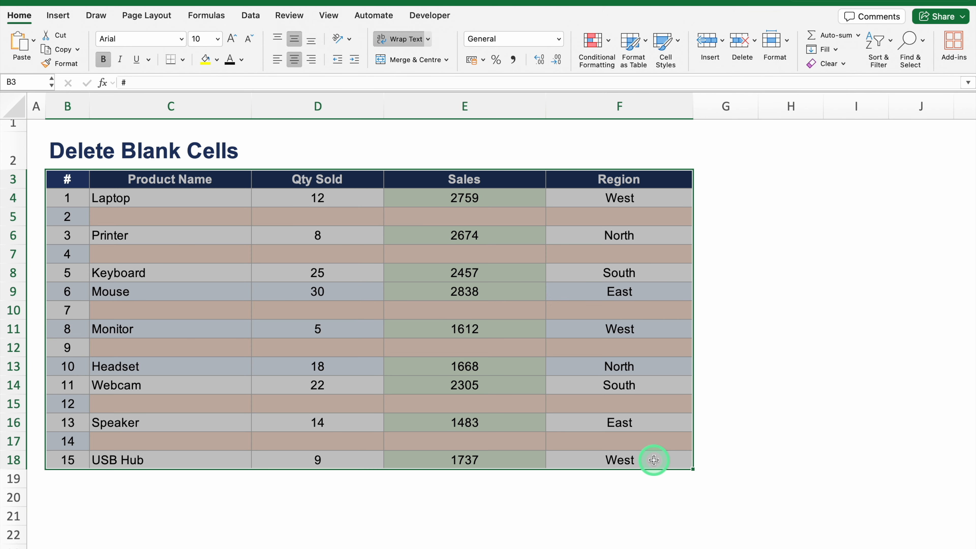
key("ctrl+g")
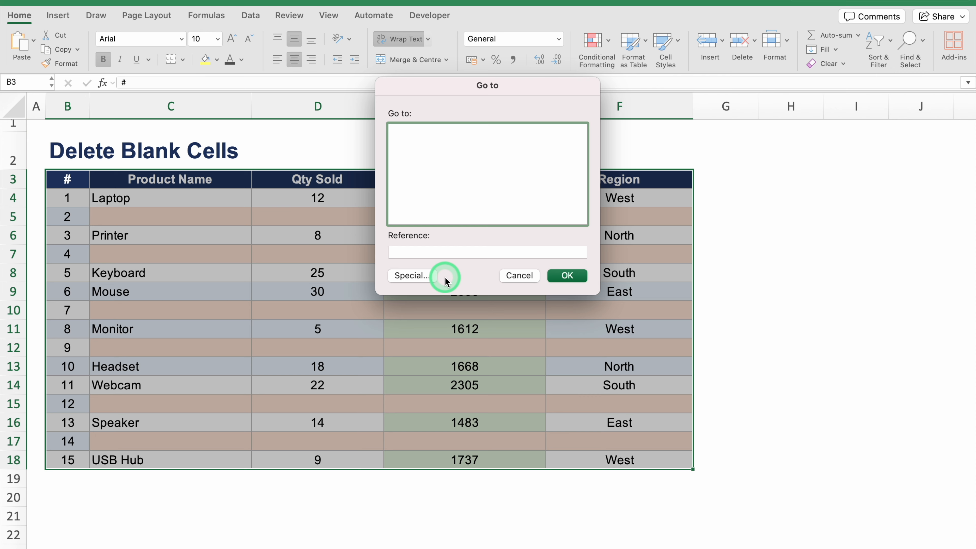
left_click(417, 277)
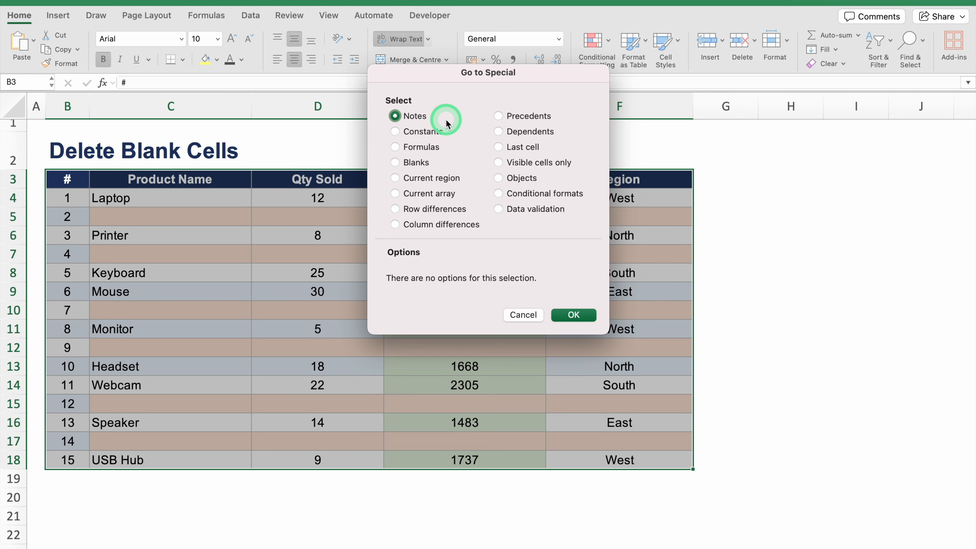
left_click(395, 162)
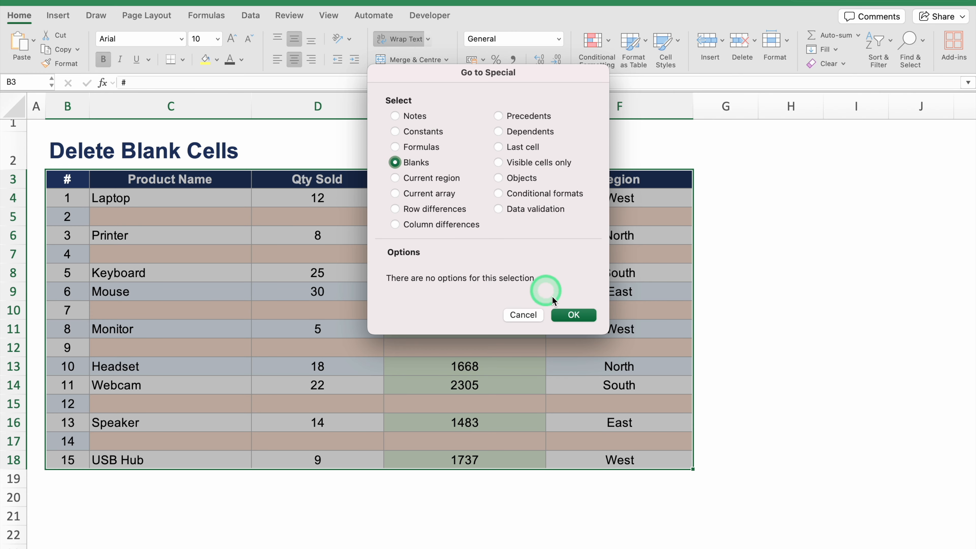
left_click(575, 316)
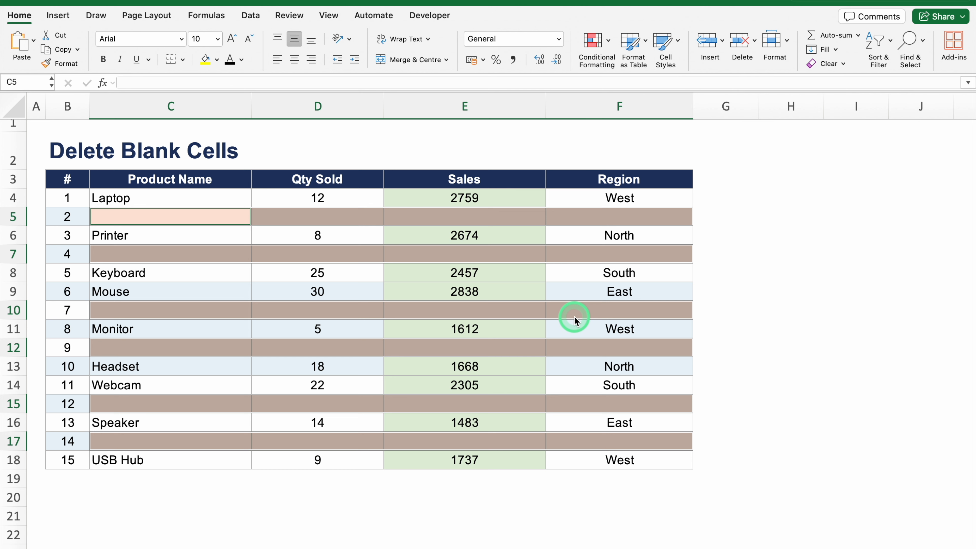
key("ctrl+minus")
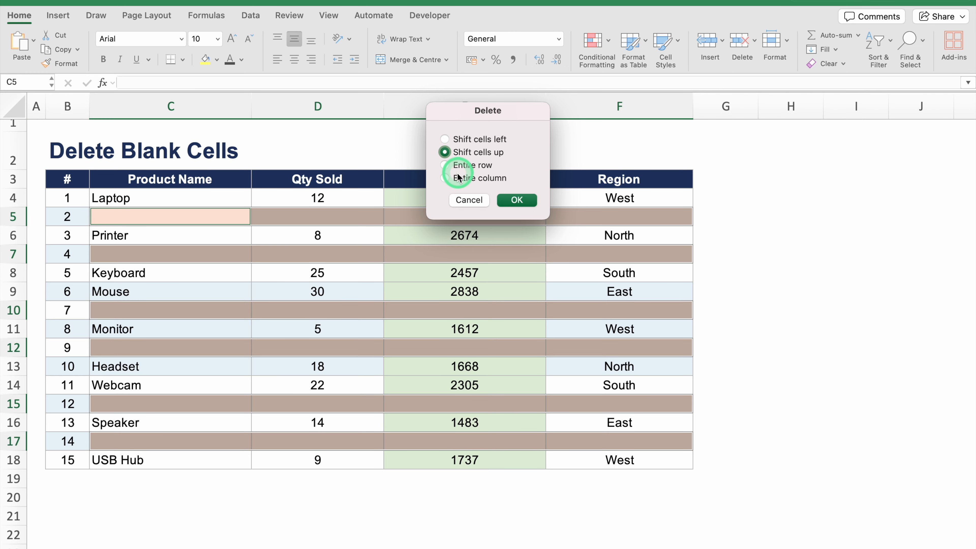
left_click(444, 165)
left_click(517, 200)
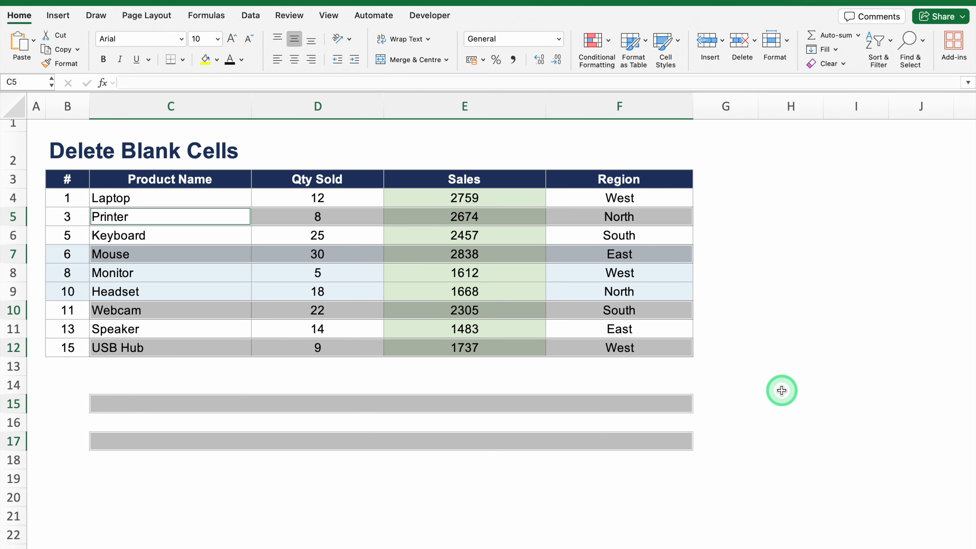
left_click(782, 390)
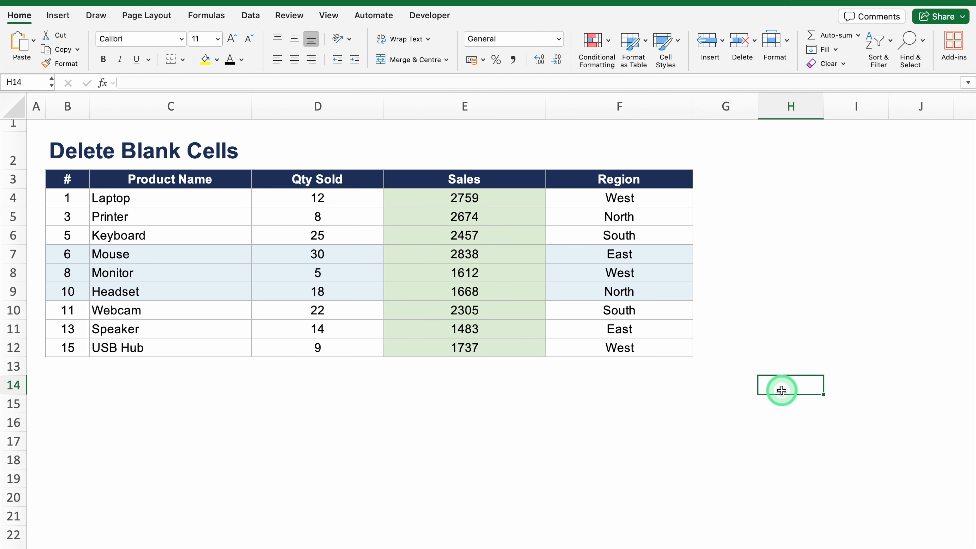
Renumber the # column in B4:B12 by filling down from B4
left_click(74, 197)
left_click_drag(89, 207, 88, 354)
left_click(247, 403)
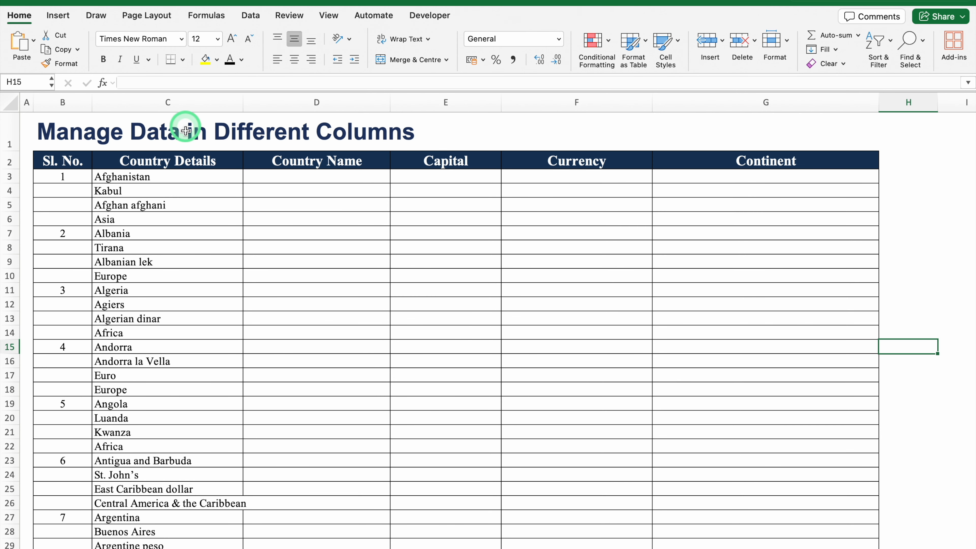
left_click(189, 176)
left_click(190, 190)
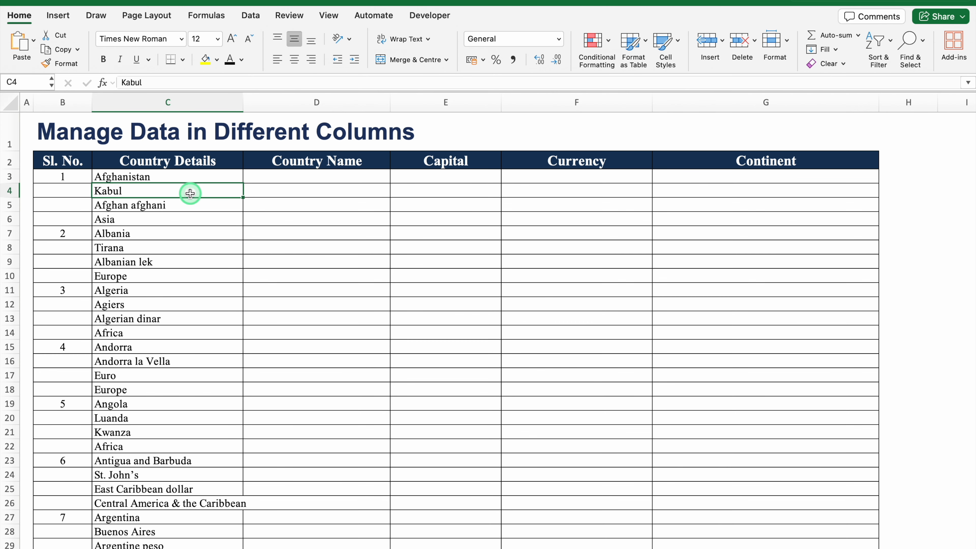
left_click(192, 204)
left_click(195, 217)
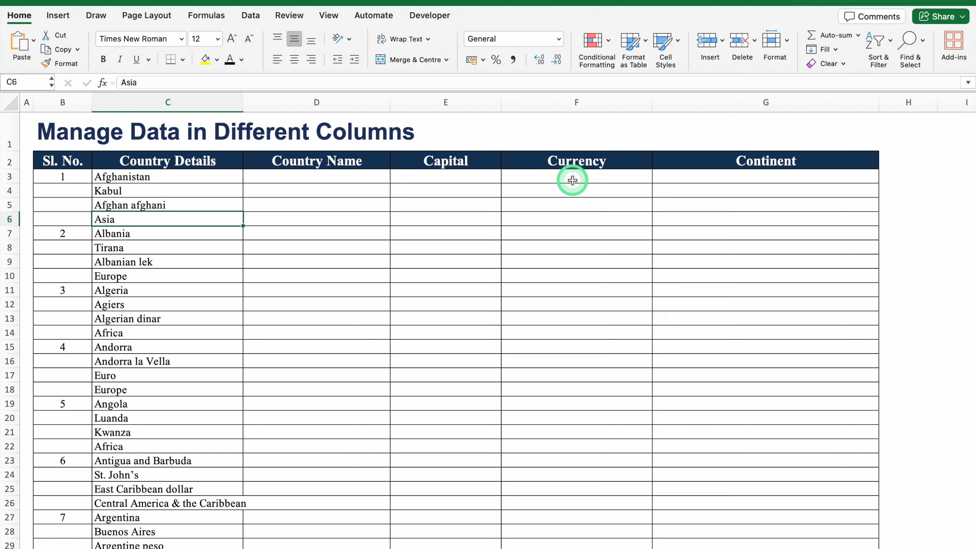
left_click(300, 178)
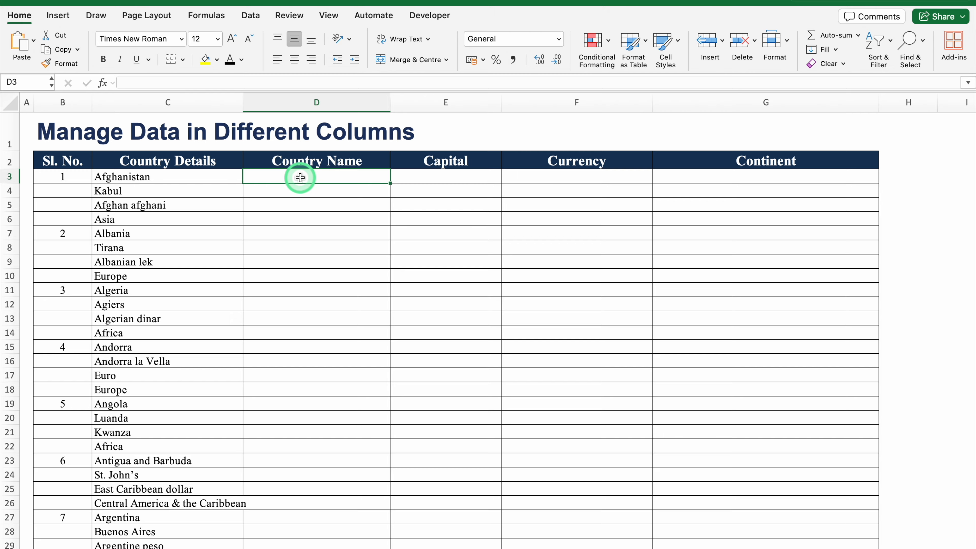
Enter the plain-text references C3, C4, C5 and C6 across D3:G3, one each for Country Name, Capital, Currency and Continent
left_click(197, 176)
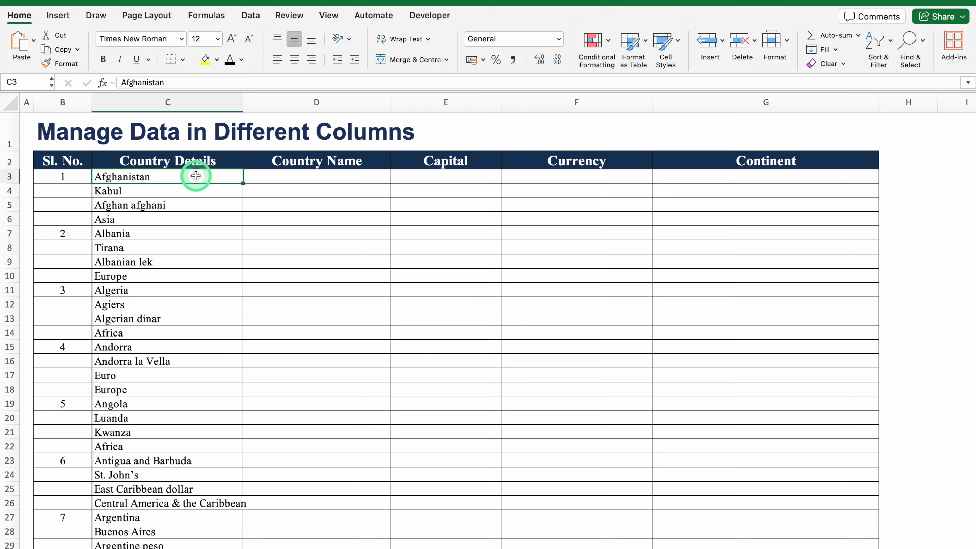
left_click(323, 177)
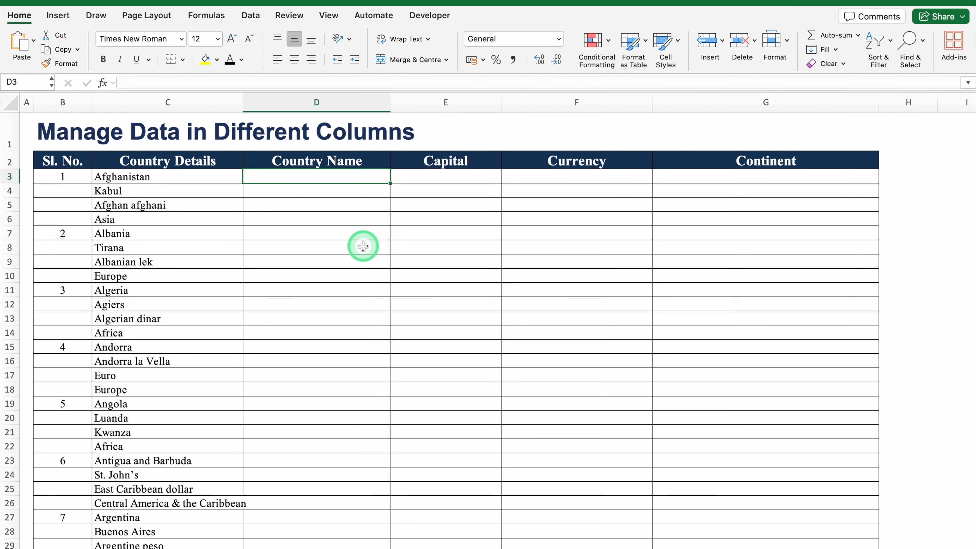
type("C3")
key("Tab")
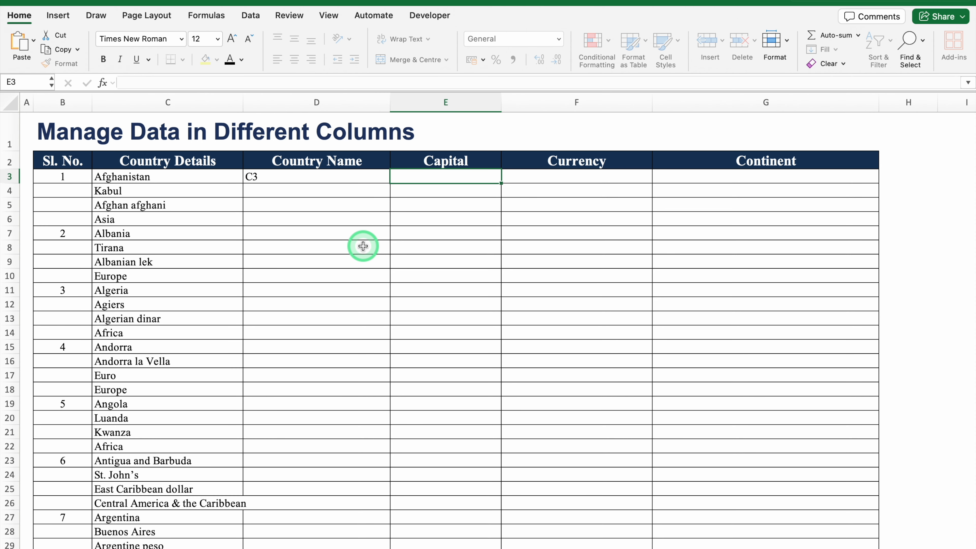
left_click(181, 191)
left_click(438, 182)
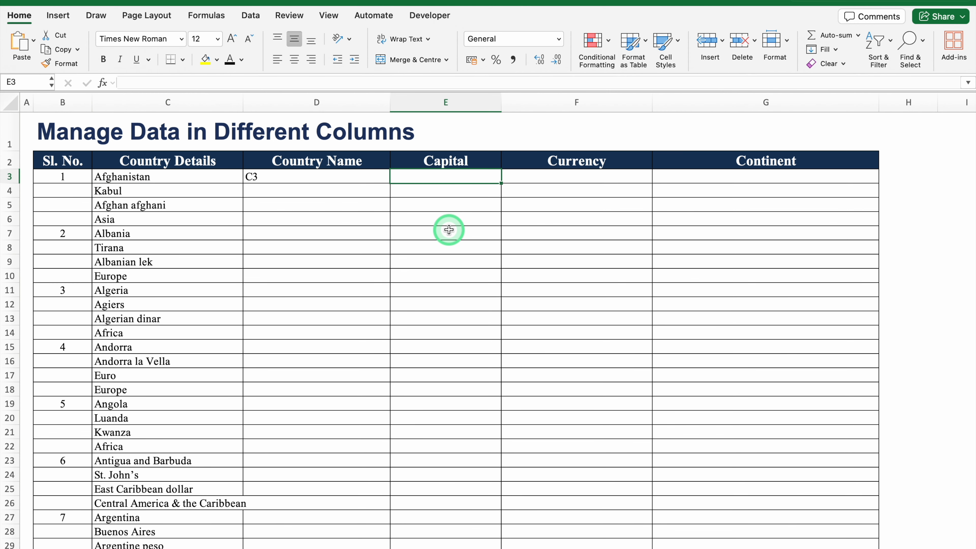
type("C4")
key("Tab")
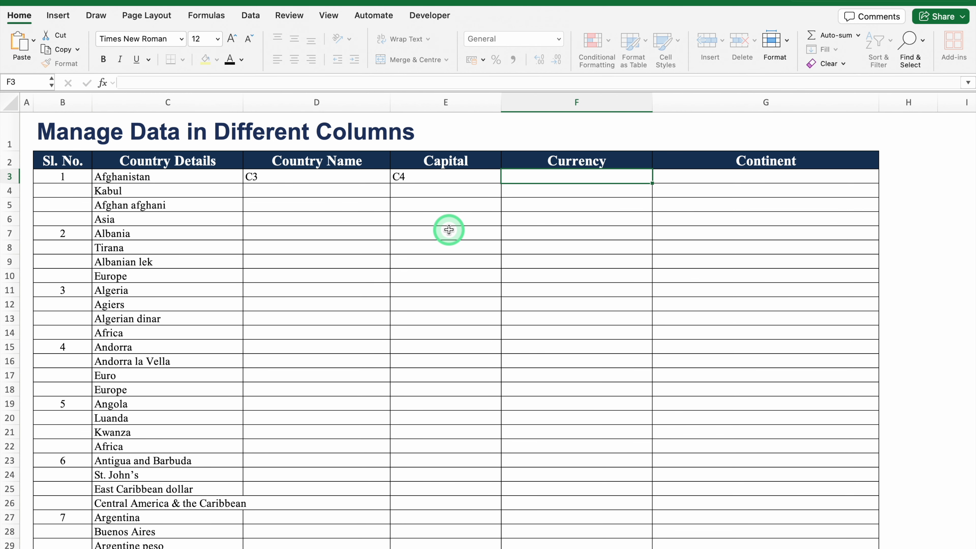
type("C5")
key("Tab")
type("C6")
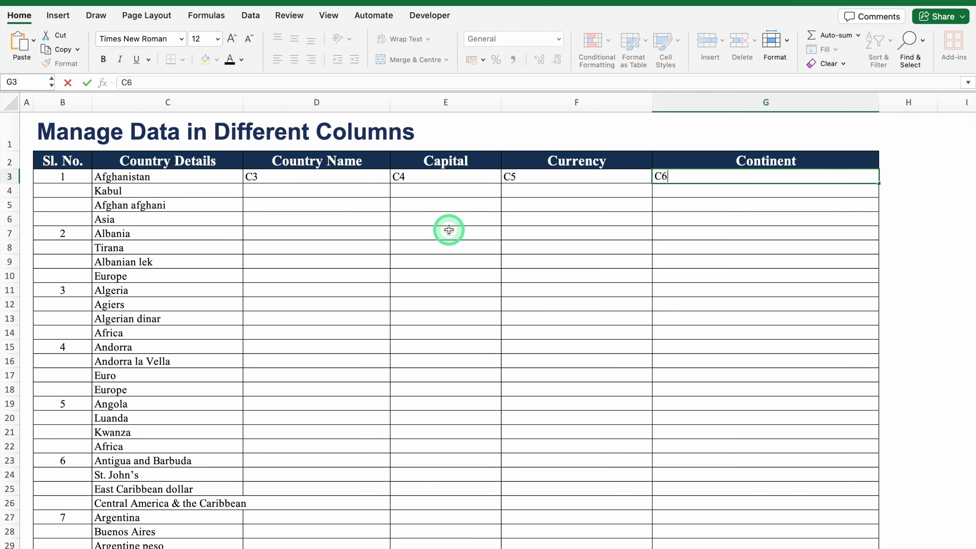
Enter the second country's references C7, C8, C9 and C10 as plain text across D4:G4
left_click(168, 235)
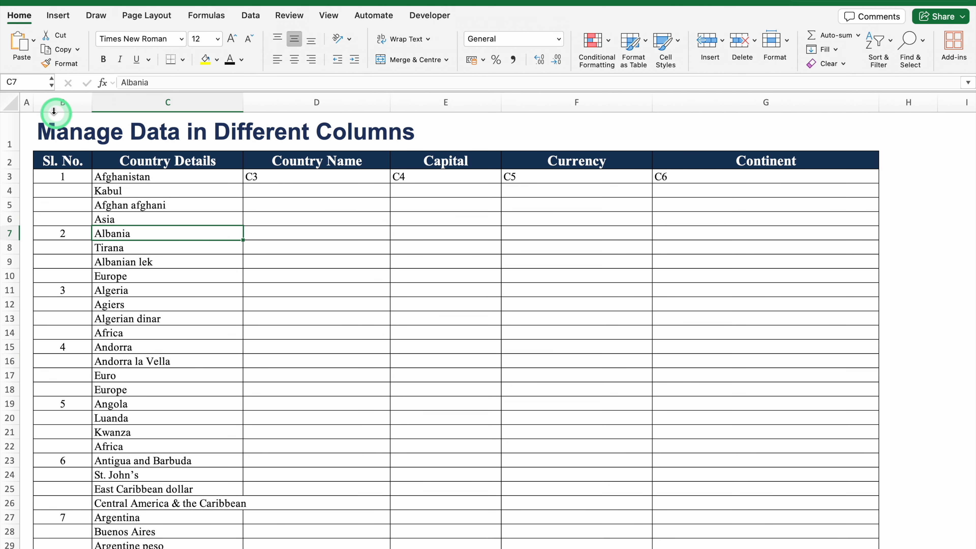
left_click(287, 189)
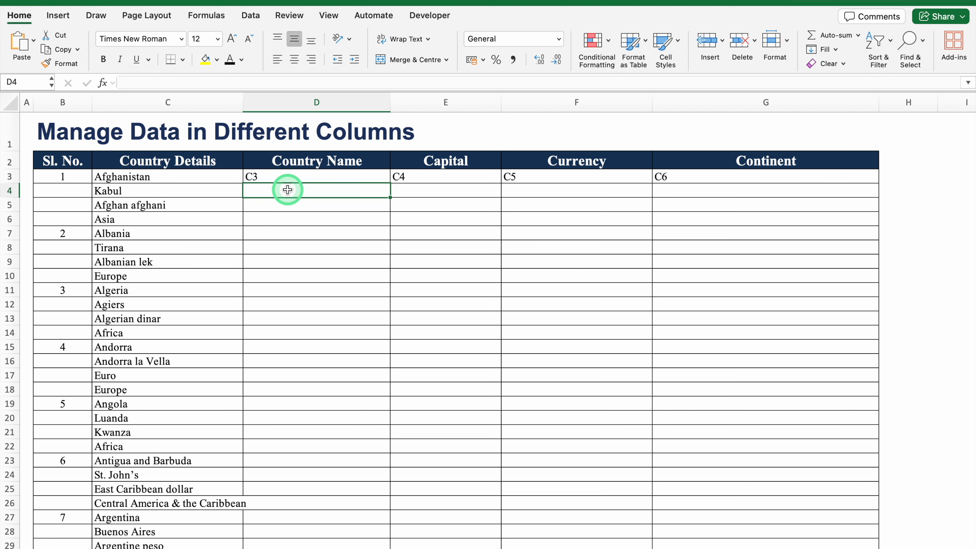
type("C7")
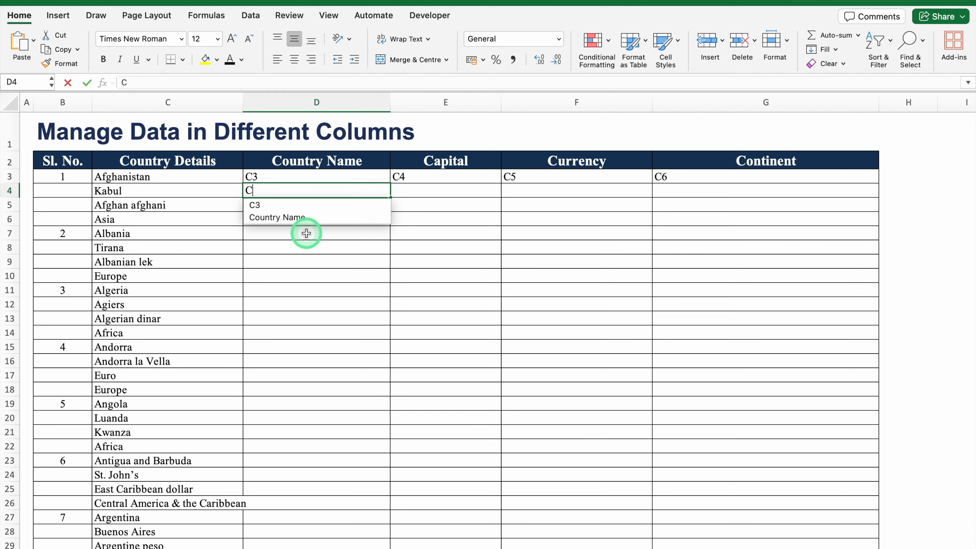
key("Tab")
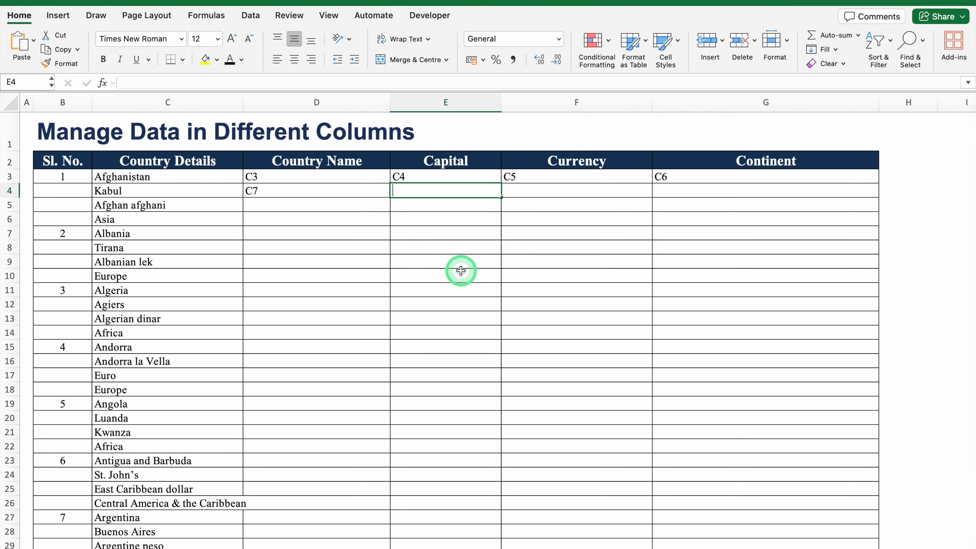
type("C8")
key("Tab")
type("C9")
key("Tab")
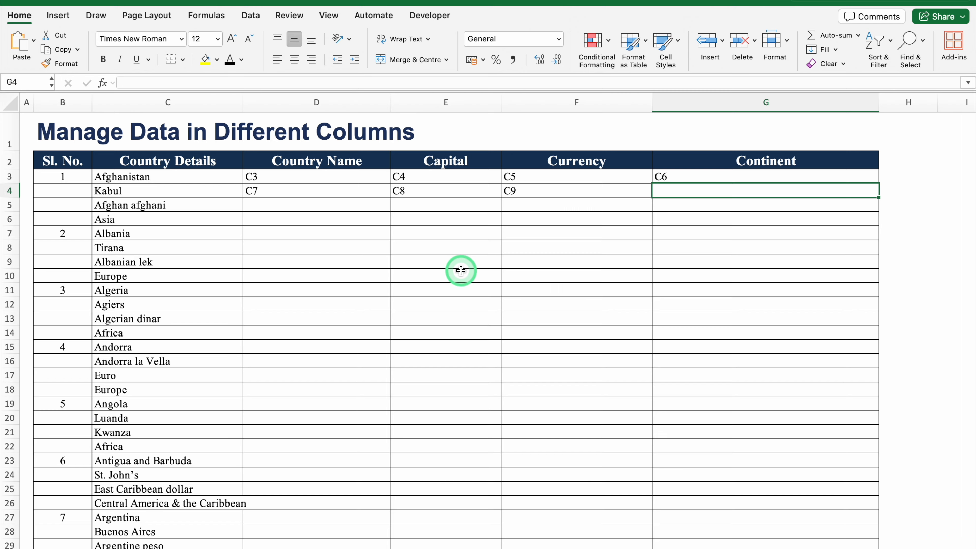
type("10")
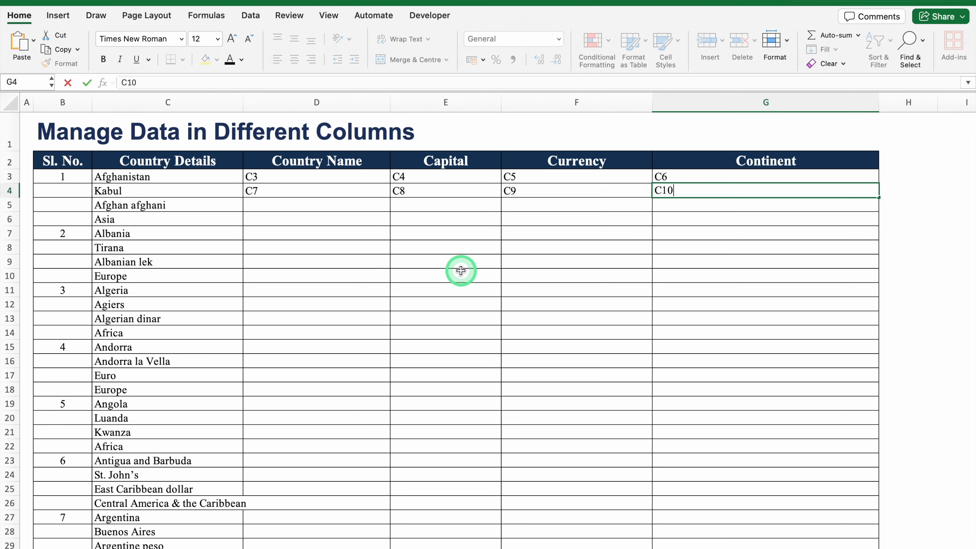
key("Return")
Extend the reference pattern in D3:G4 down to row 22 and turn it into formulas by replacing every C with =C
left_click_drag(335, 176, 693, 198)
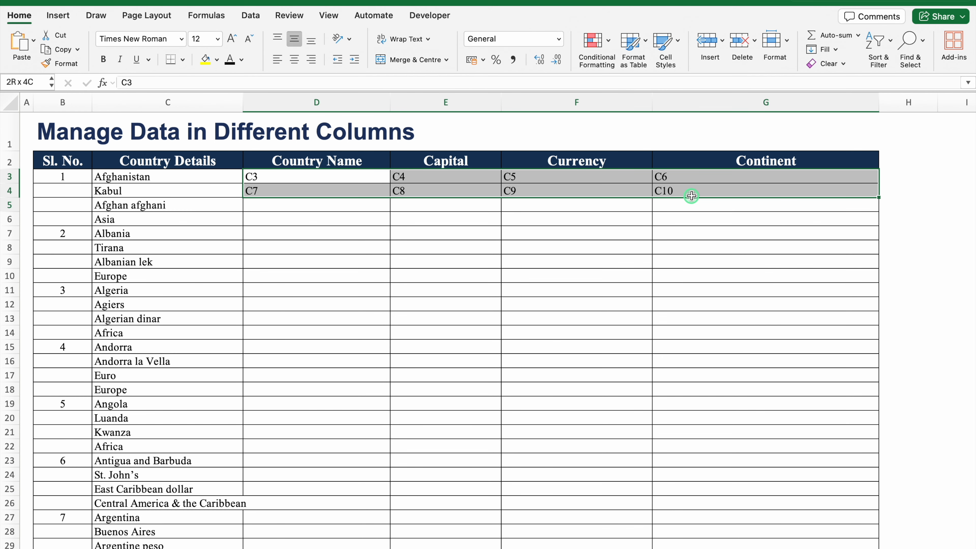
left_click_drag(880, 200, 876, 451)
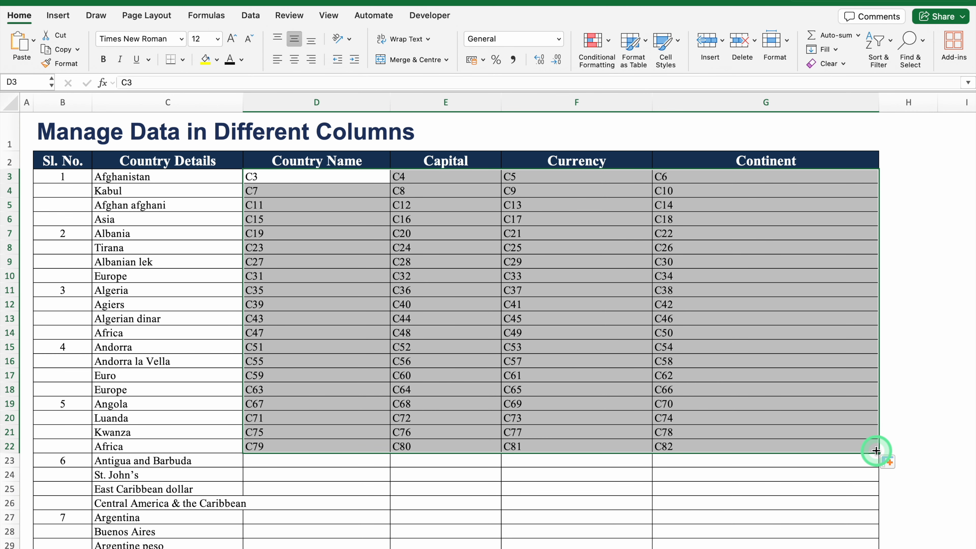
key("ctrl+h")
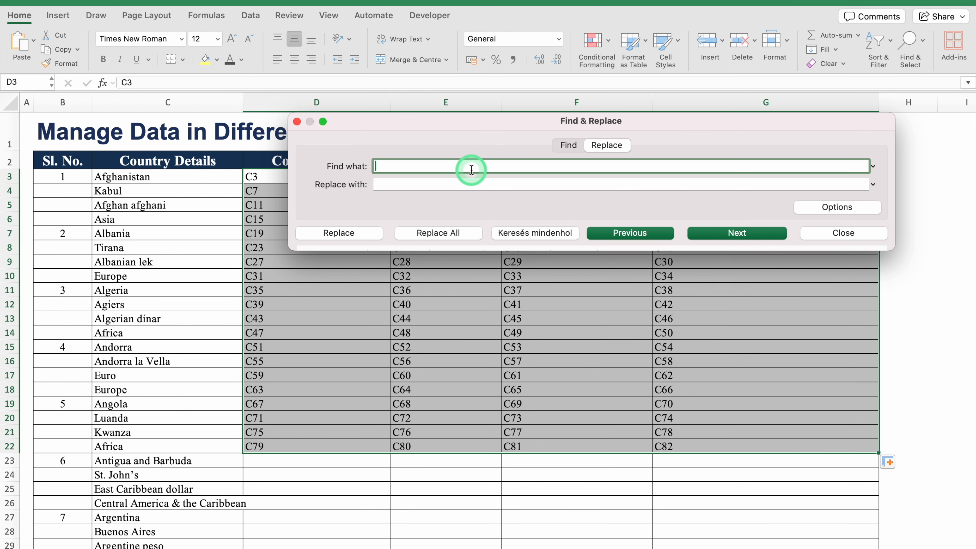
type("C")
left_click(427, 185)
type("=C")
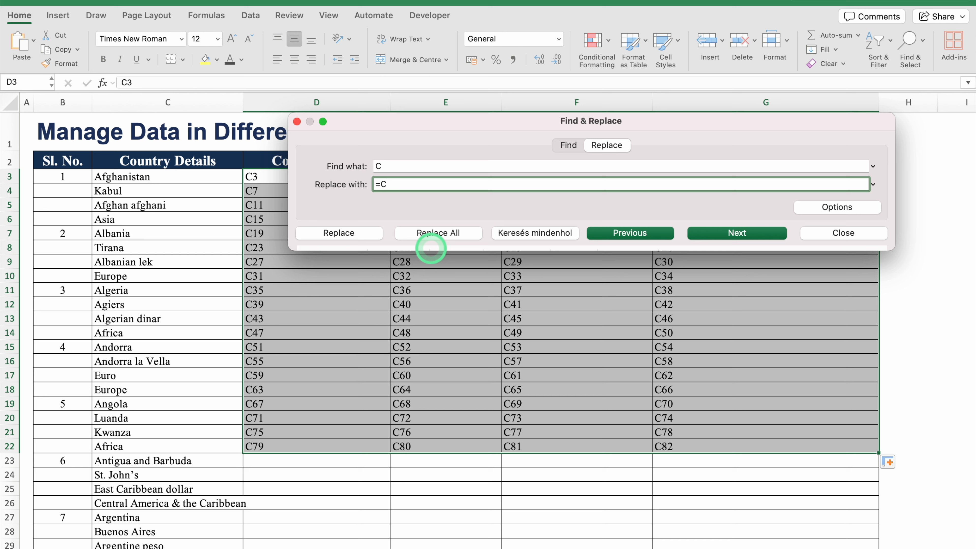
left_click(465, 234)
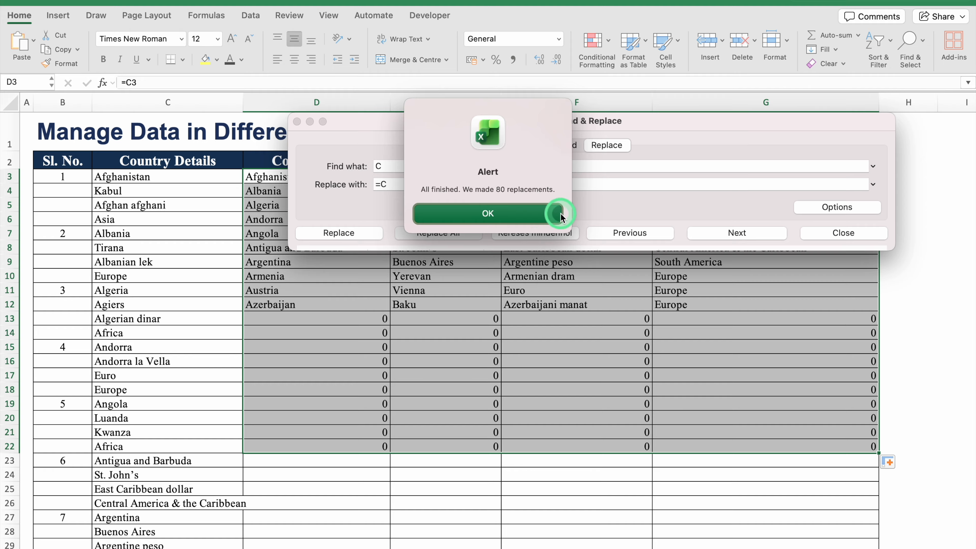
left_click(522, 214)
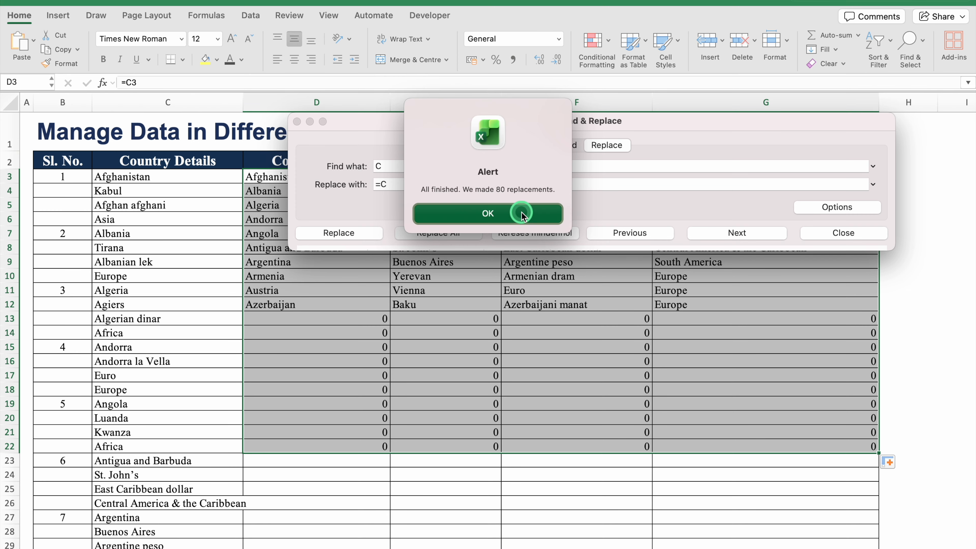
left_click(842, 233)
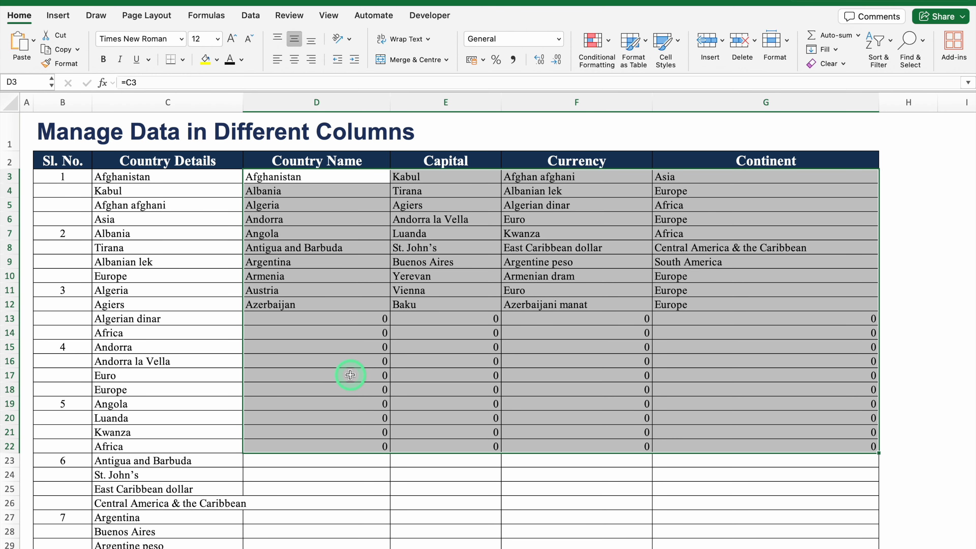
Clear the surplus zero-value formulas from D13:G22 below the last country
left_click(342, 320)
left_click_drag(342, 320, 840, 447)
key("Delete")
left_click(377, 326)
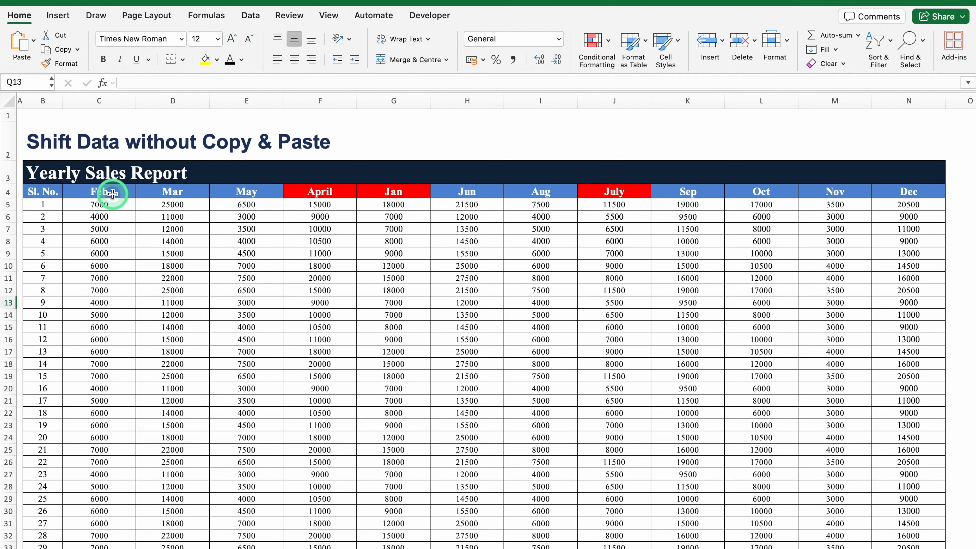
In the Yearly Sales Report, shift the Jan data in G4:G34 to C4:C34 ahead of Feb, inserting it without overwriting other months
left_click(120, 193)
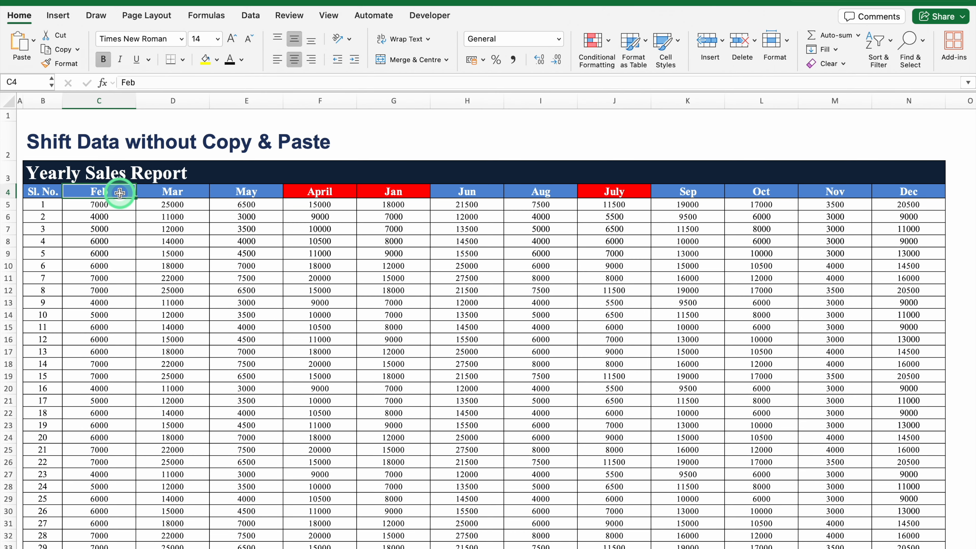
left_click(392, 192)
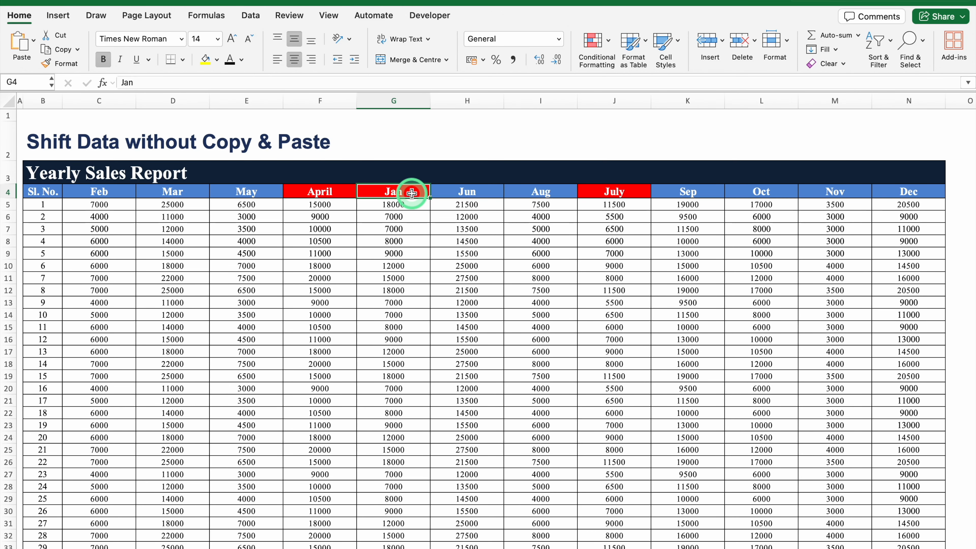
key("ctrl+shift+Down")
scroll(413, 196, "down", 1)
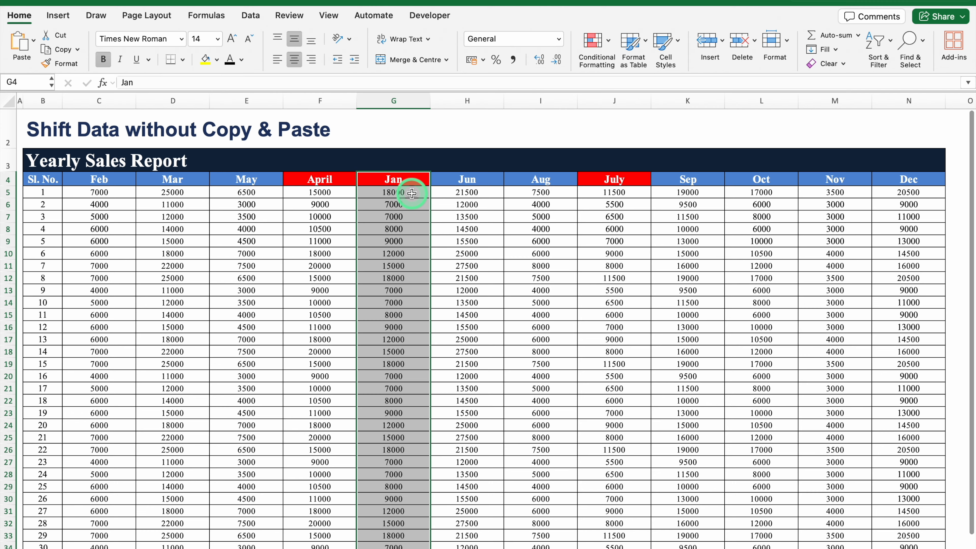
left_click_drag(972, 169, 974, 235)
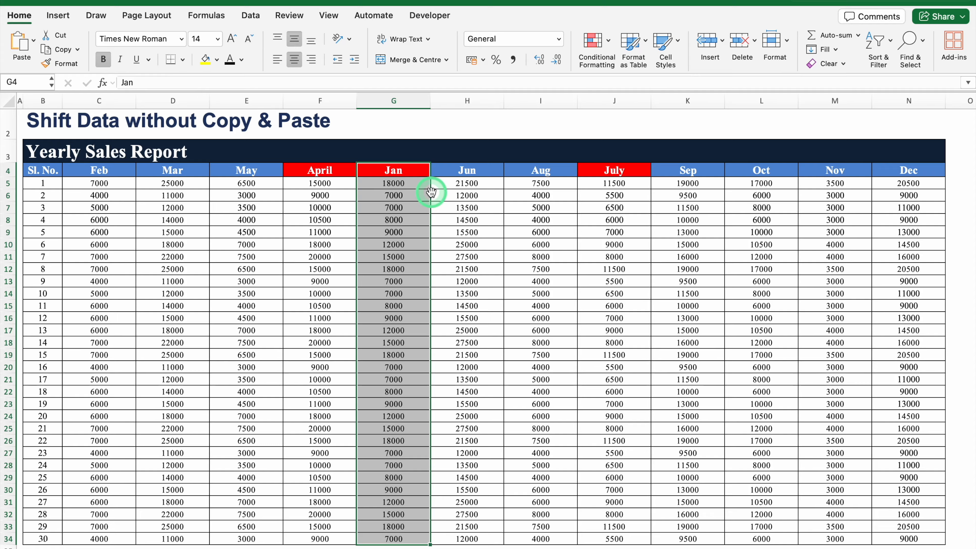
left_click_drag(431, 192, 70, 191)
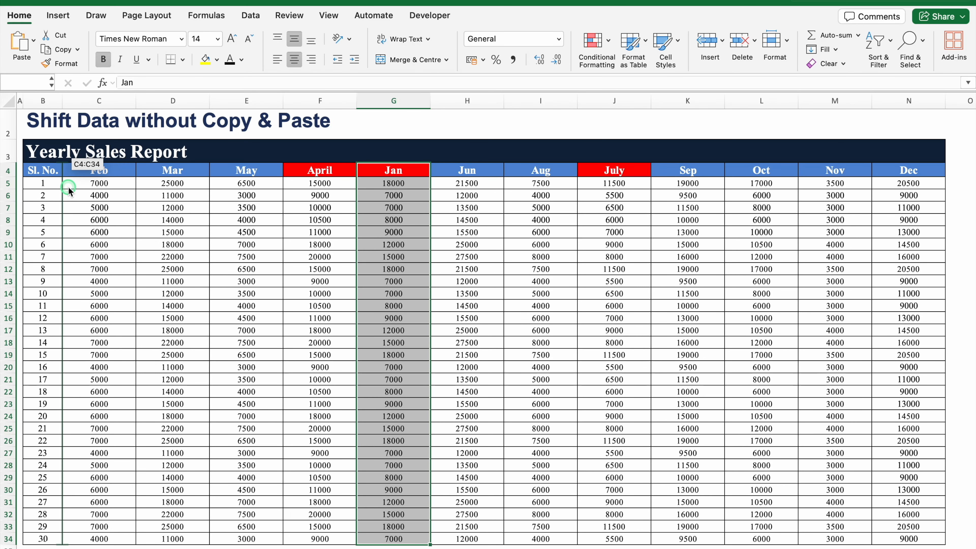
left_click_drag(68, 189, 68, 190)
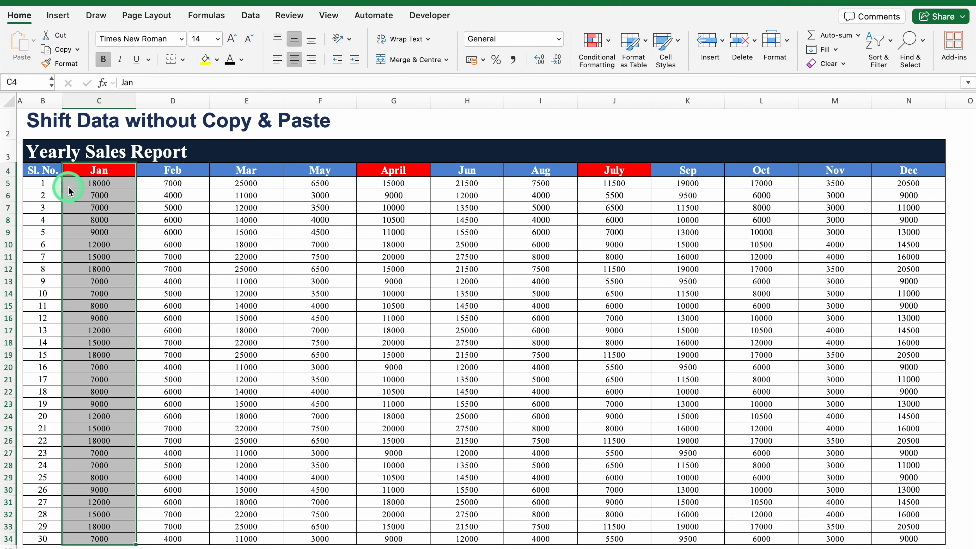
Shift the April data in G4:G34 to F4:F34 ahead of May, inserting it without overwriting the other months
left_click(83, 172)
left_click(172, 173)
left_click(241, 176)
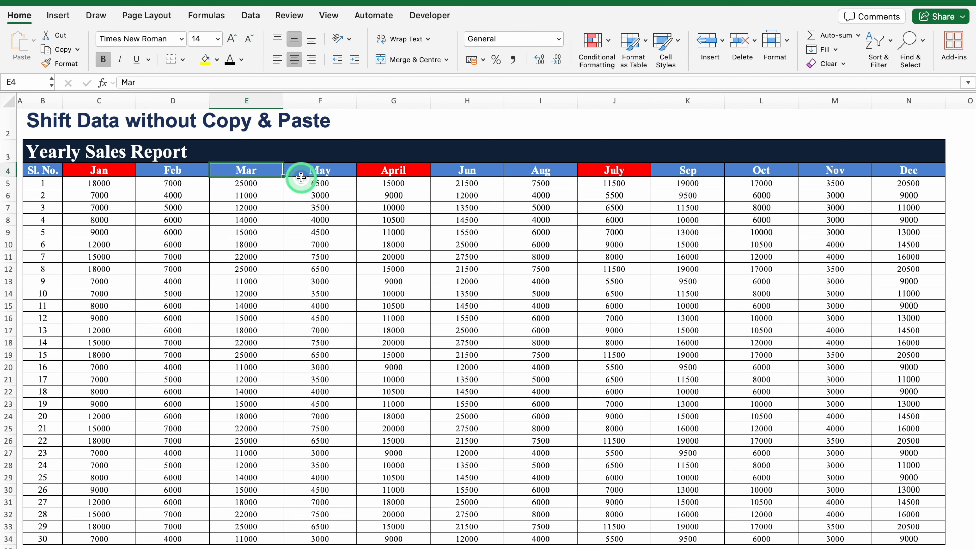
left_click(407, 172)
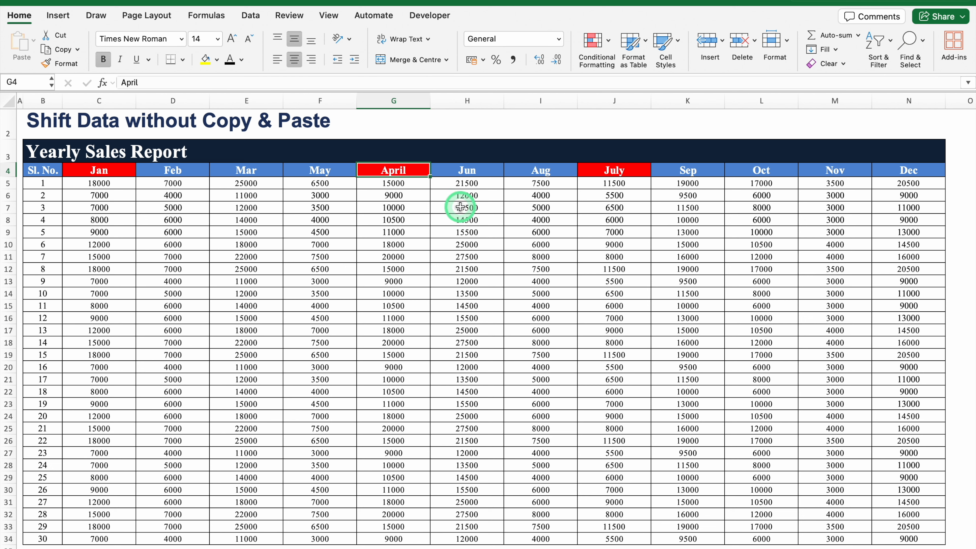
key("ctrl+shift+Down")
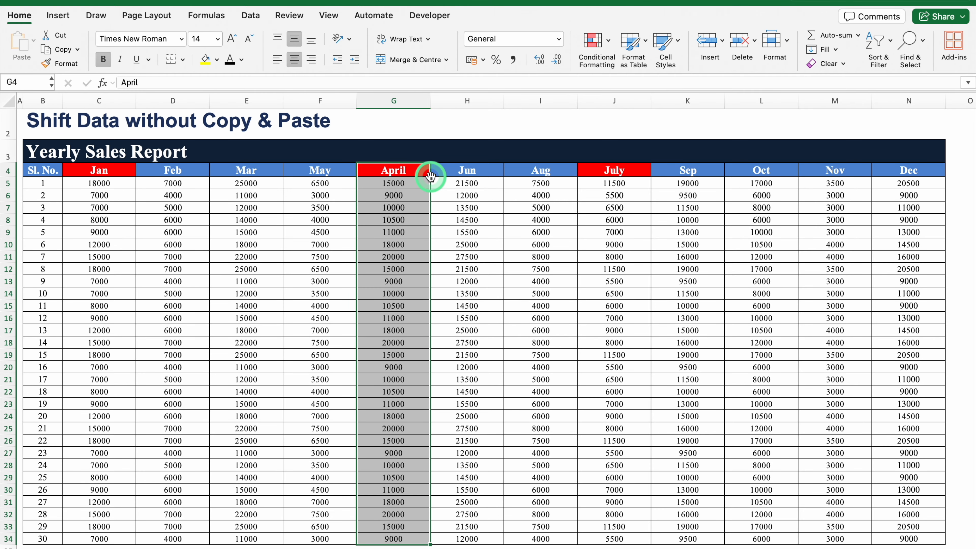
left_click_drag(430, 176, 286, 178)
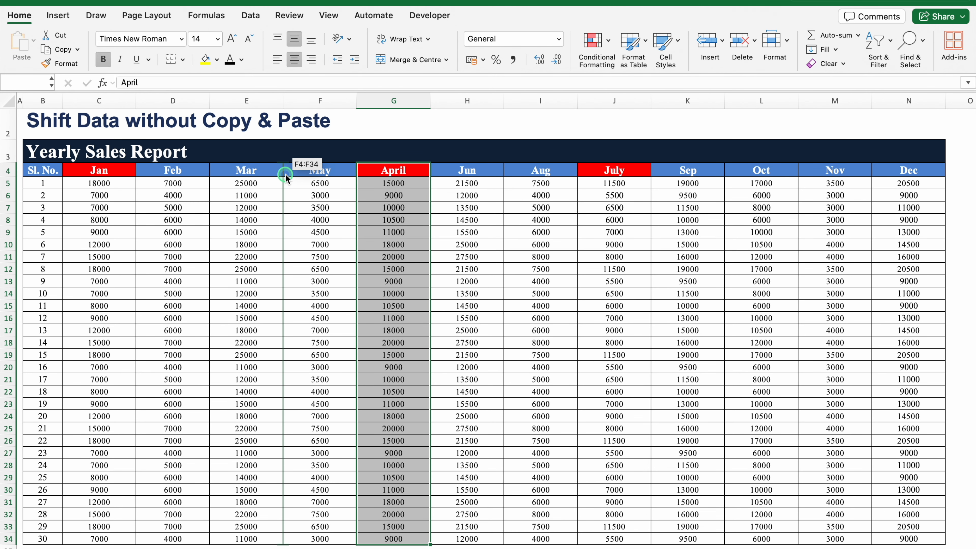
left_click_drag(285, 178, 285, 175)
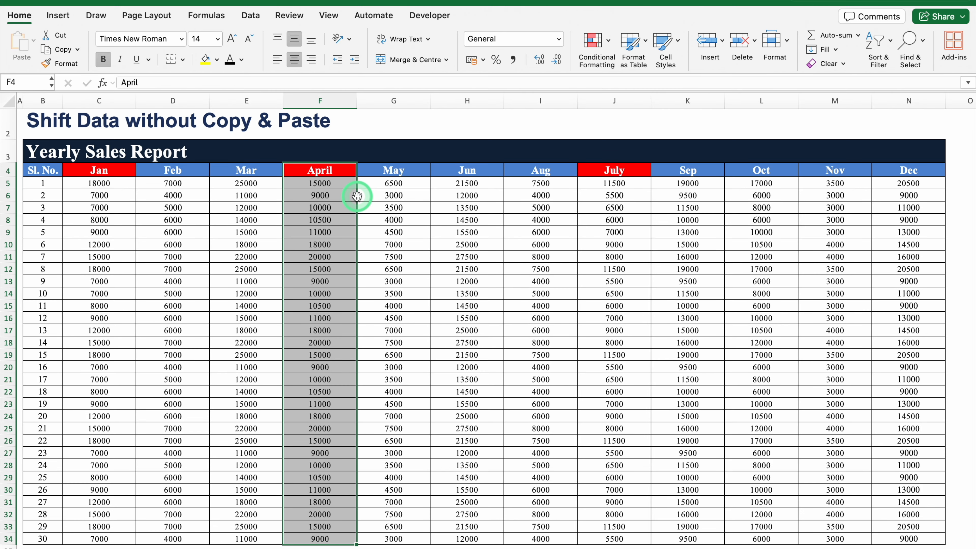